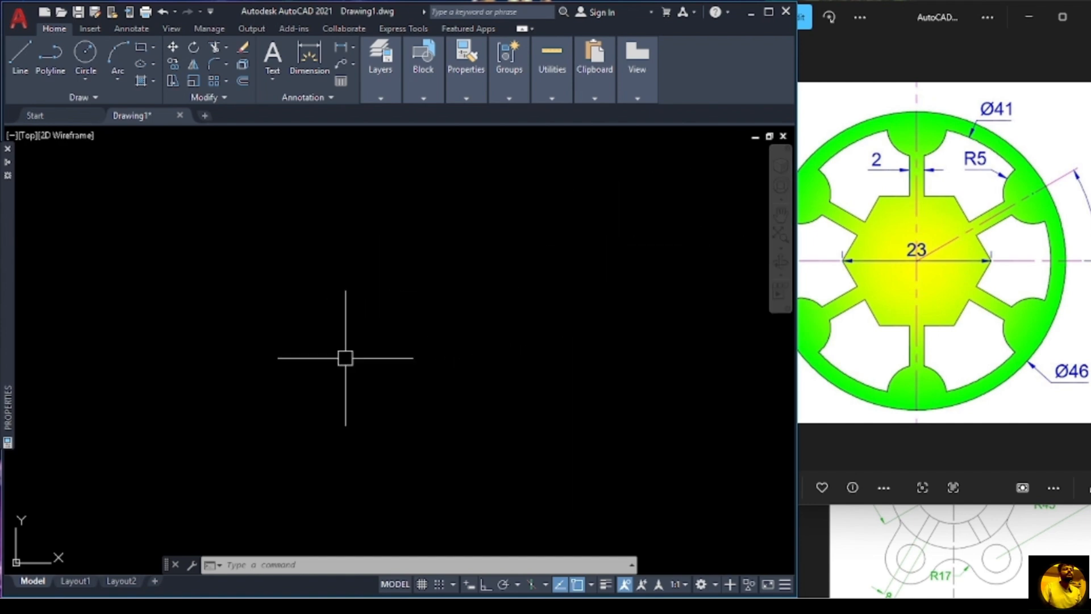
# Step: Draw a 6-sided polygon inscribed in a circle of radius 11.5, with ortho on and a vertex pointing horizontally
pyautogui.write('pl')
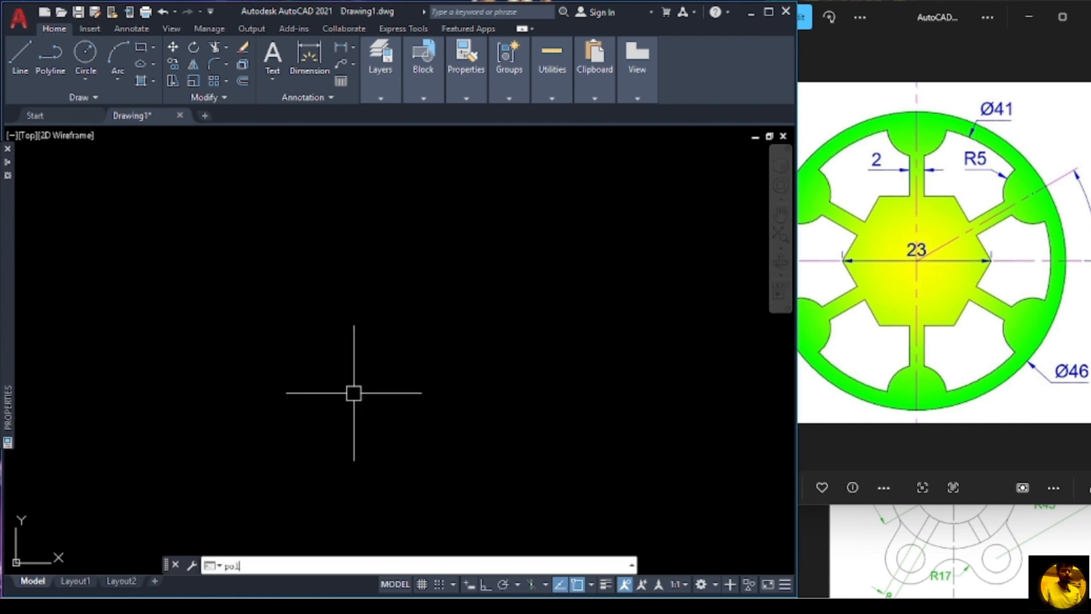
pyautogui.press('Return')
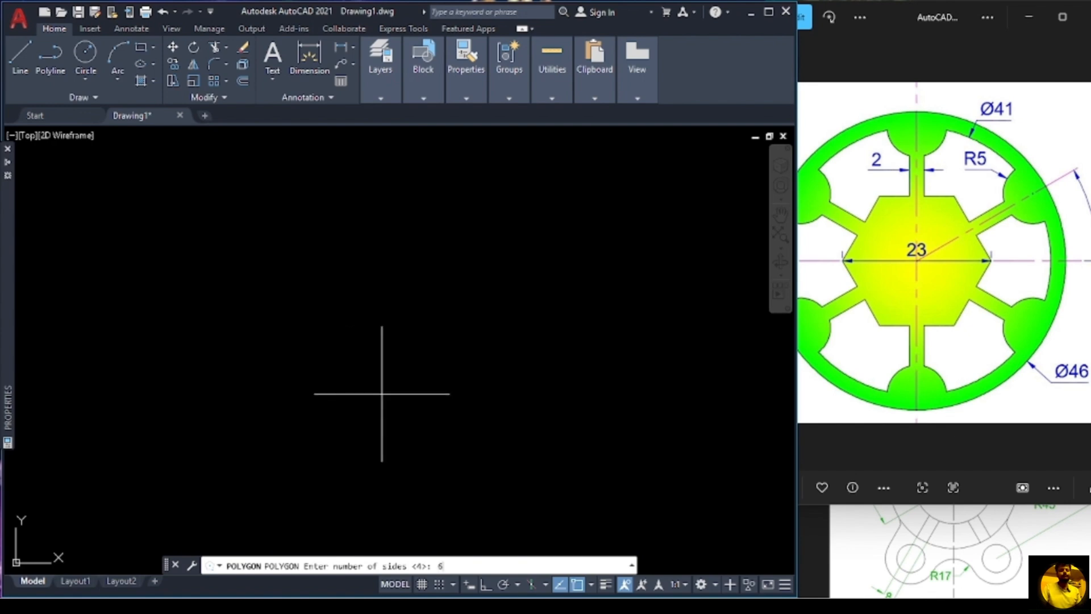
pyautogui.write('6')
pyautogui.press('Return')
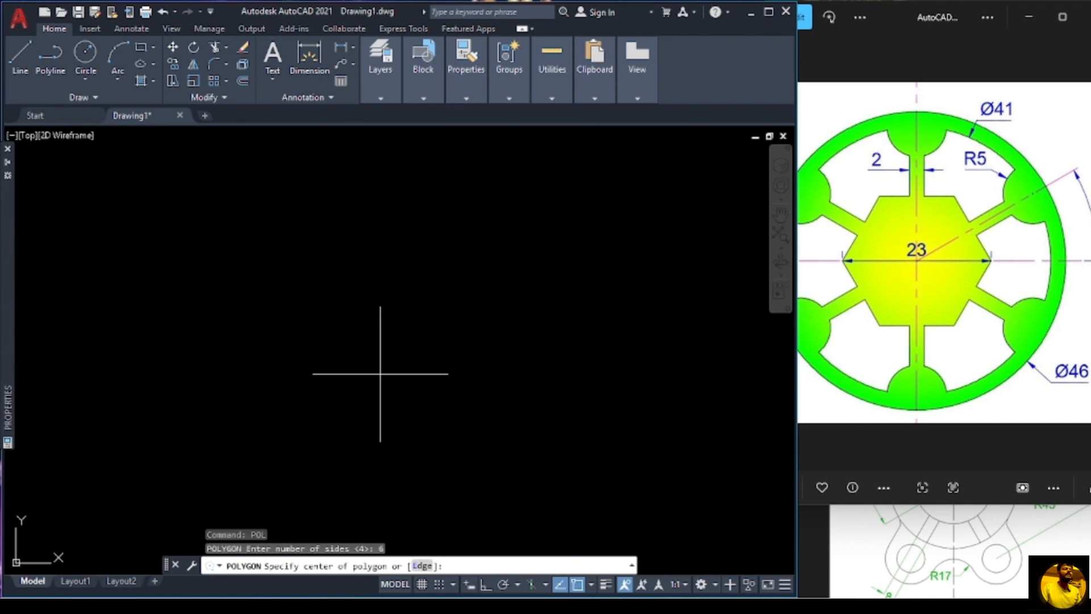
pyautogui.click(343, 348)
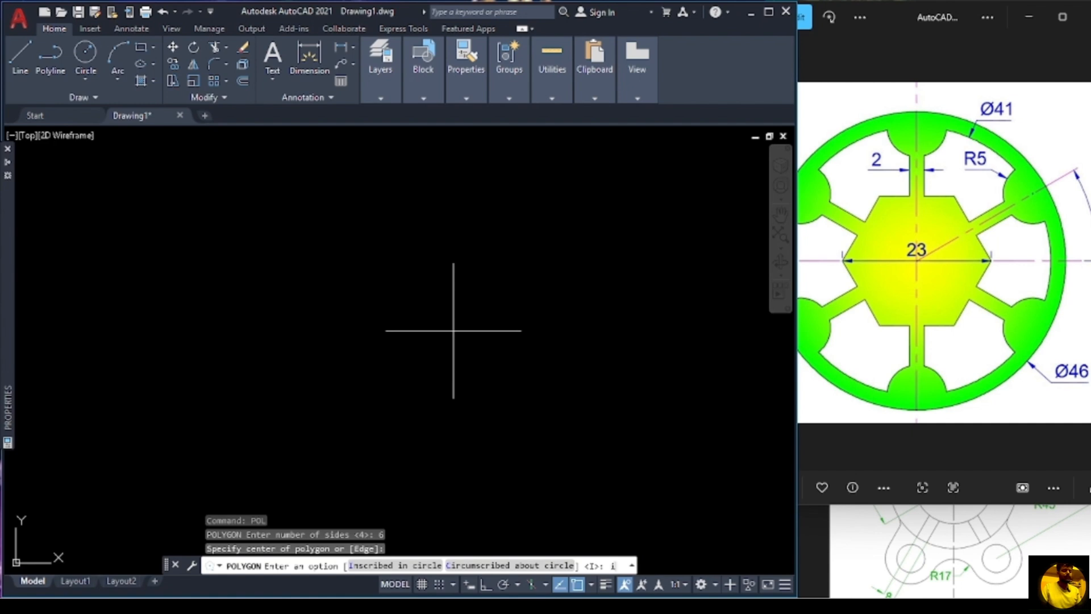
pyautogui.press('Return')
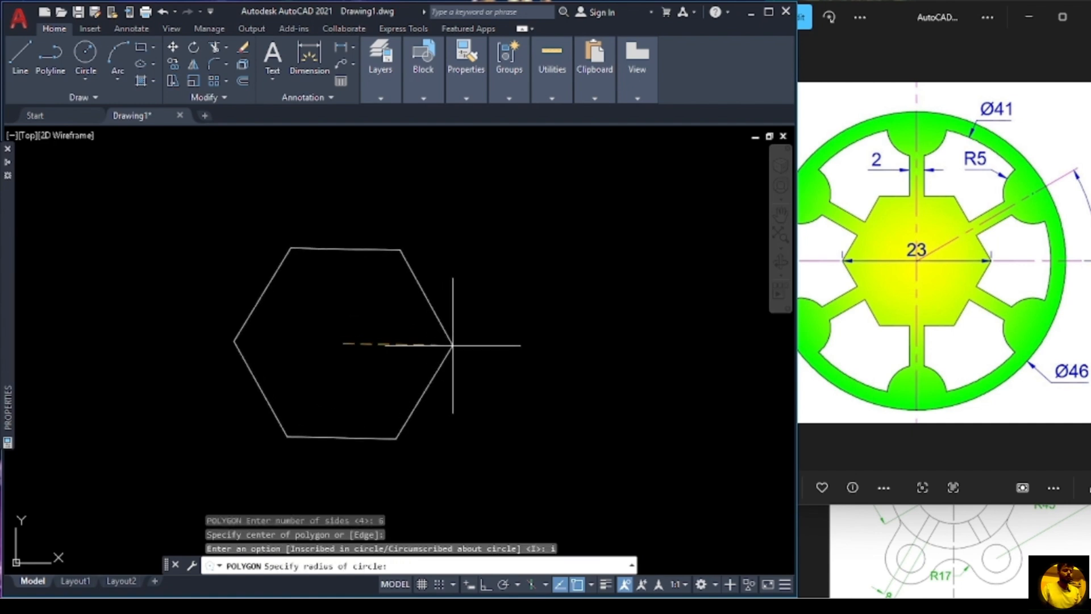
pyautogui.press('F8')
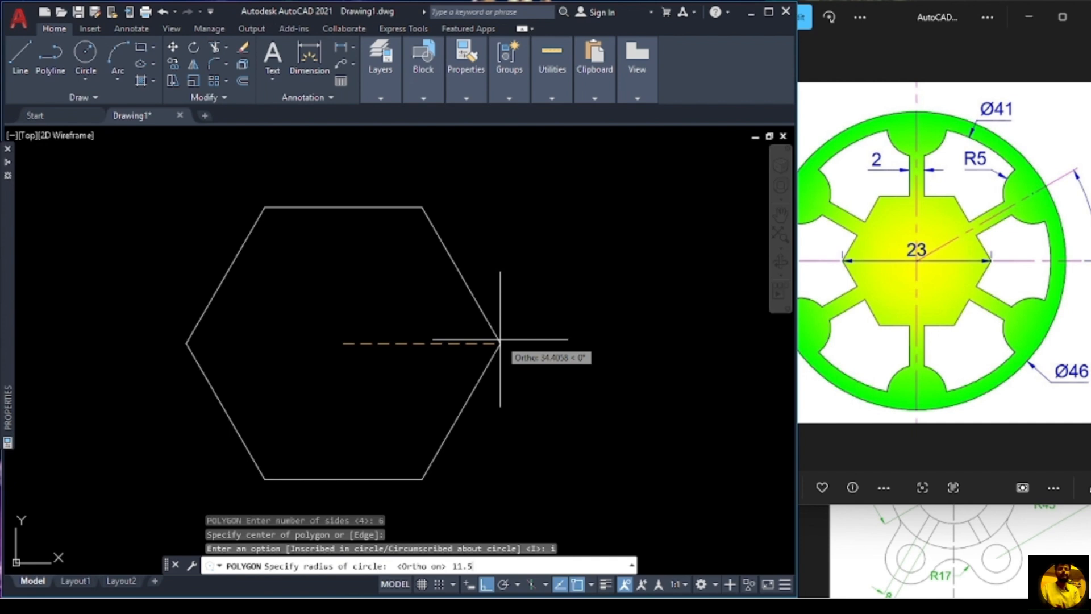
pyautogui.press('Return')
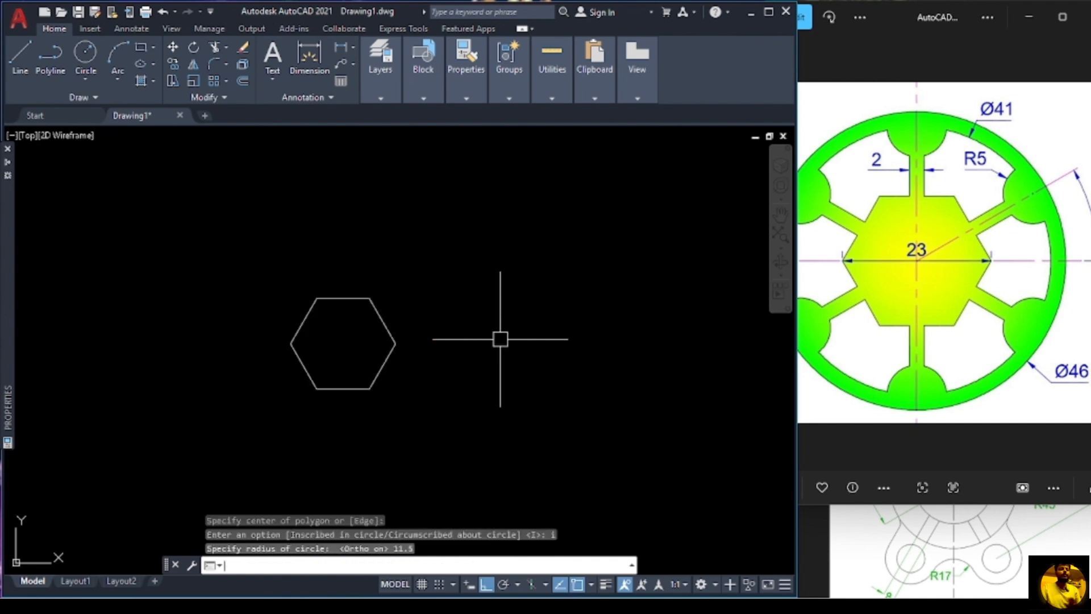
# Step: Draw a circle of diameter 41 centred on the hexagon
pyautogui.scroll(4, 500, 339)
pyautogui.moveTo(395, 355); pyautogui.dragTo(557, 334, button='middle')
pyautogui.scroll(2, 558, 333)
pyautogui.moveTo(453, 335); pyautogui.dragTo(662, 341, button='middle')
pyautogui.scroll(-2, 634, 347)
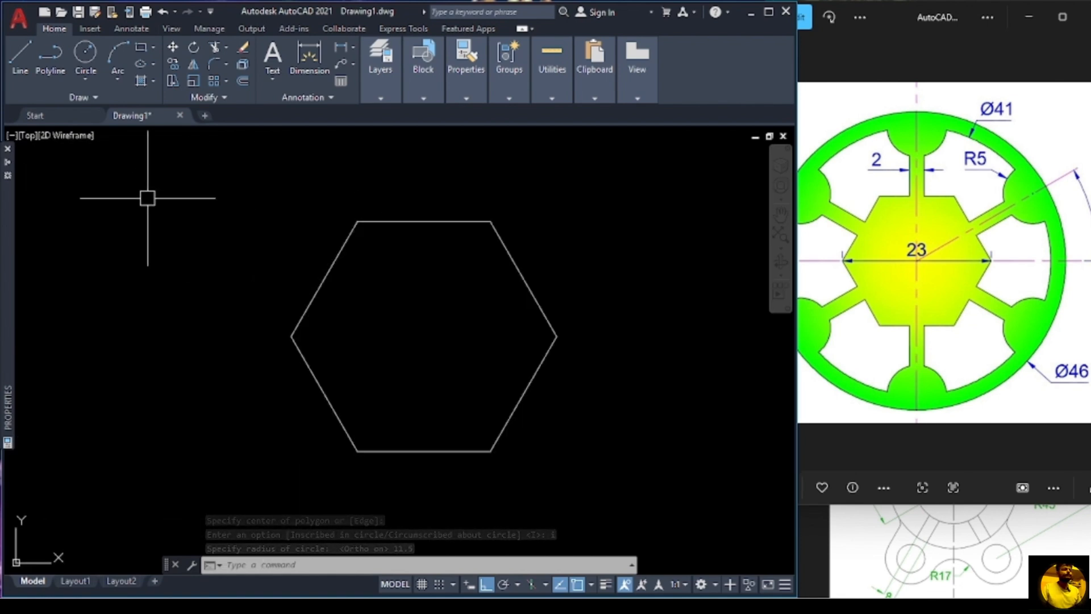
pyautogui.click(85, 52)
pyautogui.click(425, 336)
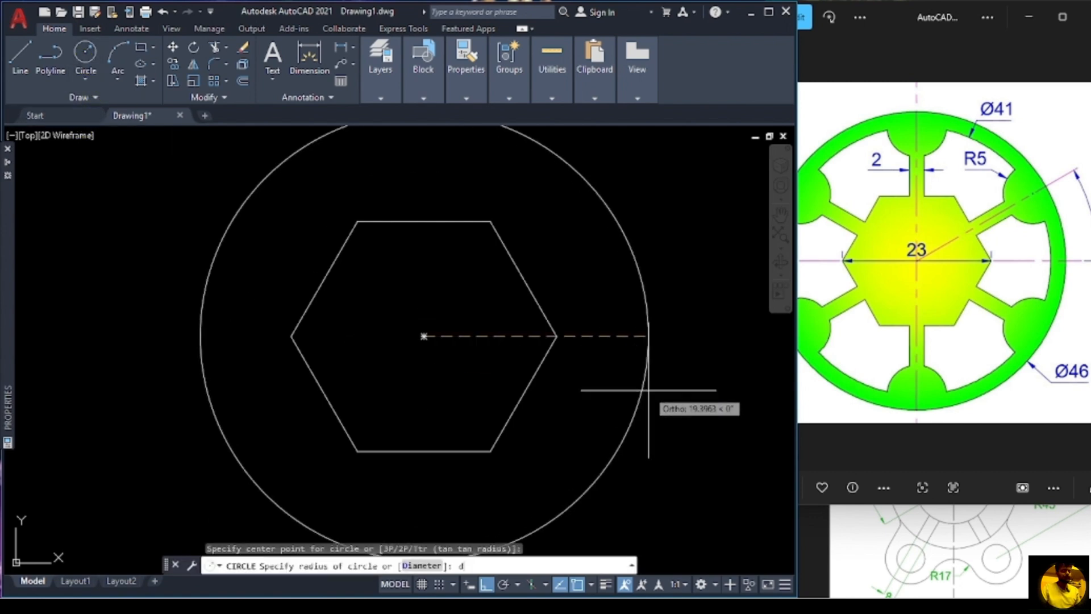
pyautogui.write('d')
pyautogui.press('Return')
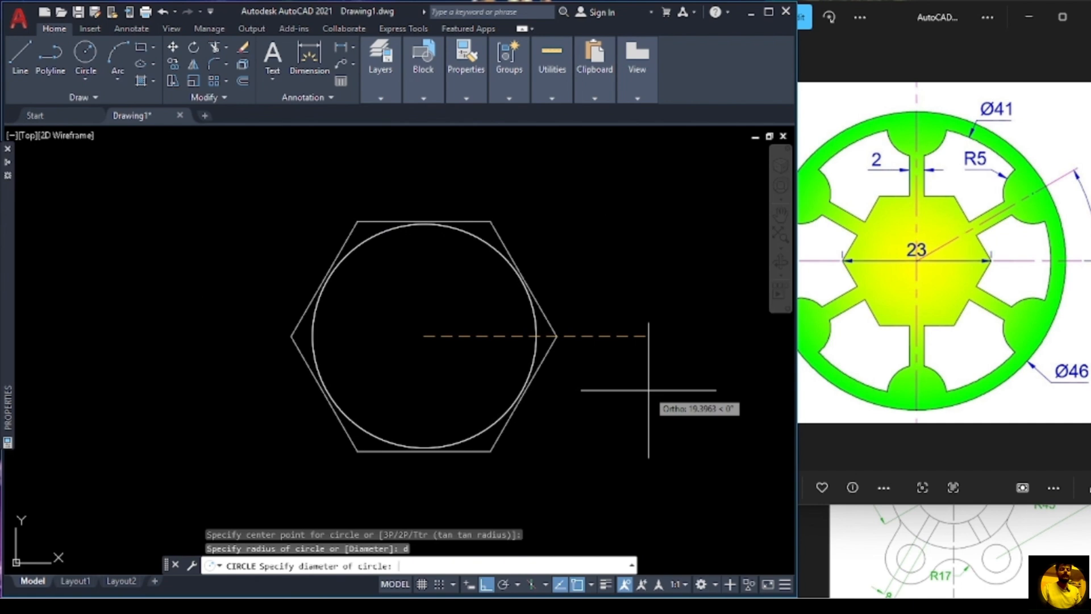
pyautogui.write('41')
pyautogui.press('Return')
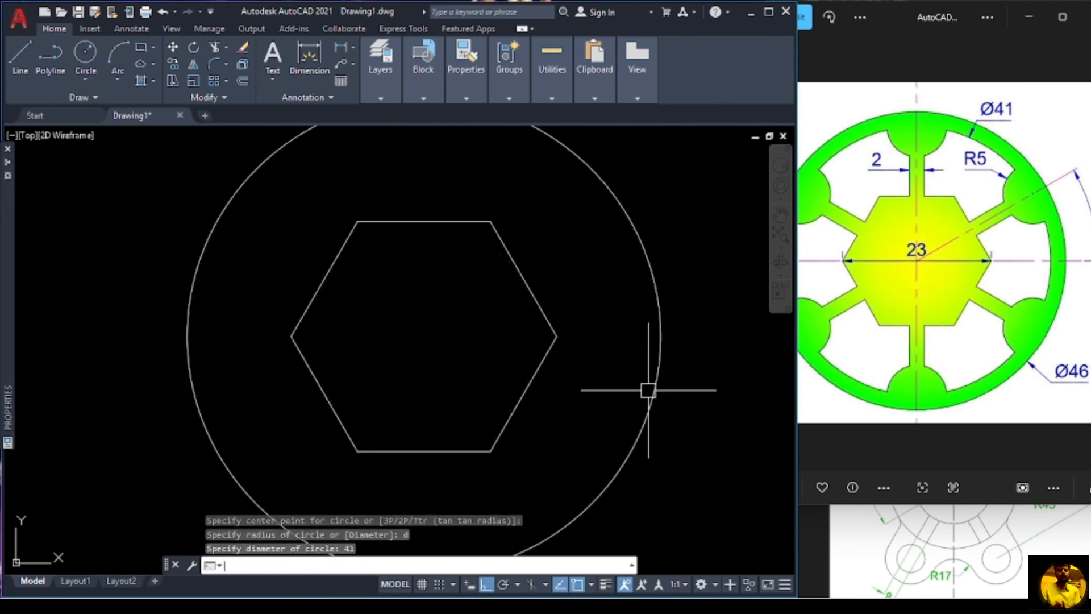
# Step: Draw a concentric outer circle of diameter 46 around the hexagon's centre
pyautogui.scroll(-2, 557, 406)
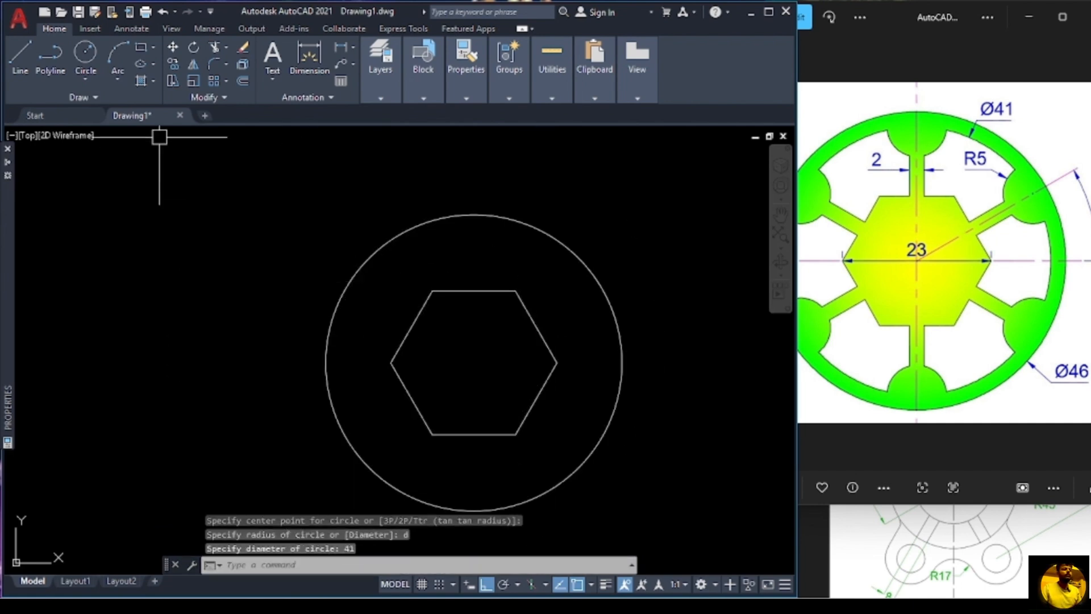
pyautogui.click(85, 61)
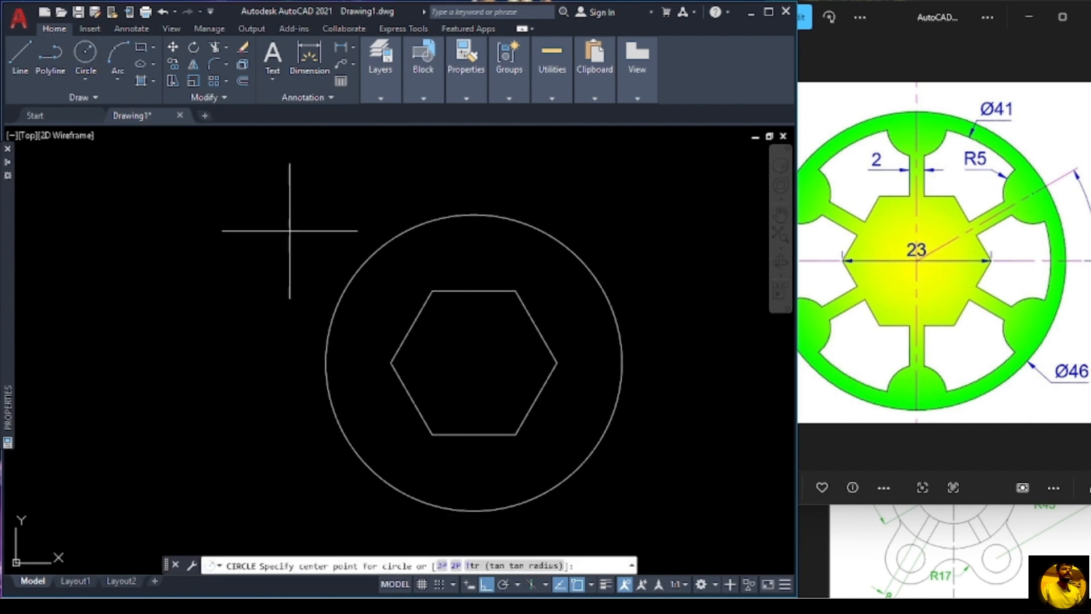
pyautogui.click(474, 363)
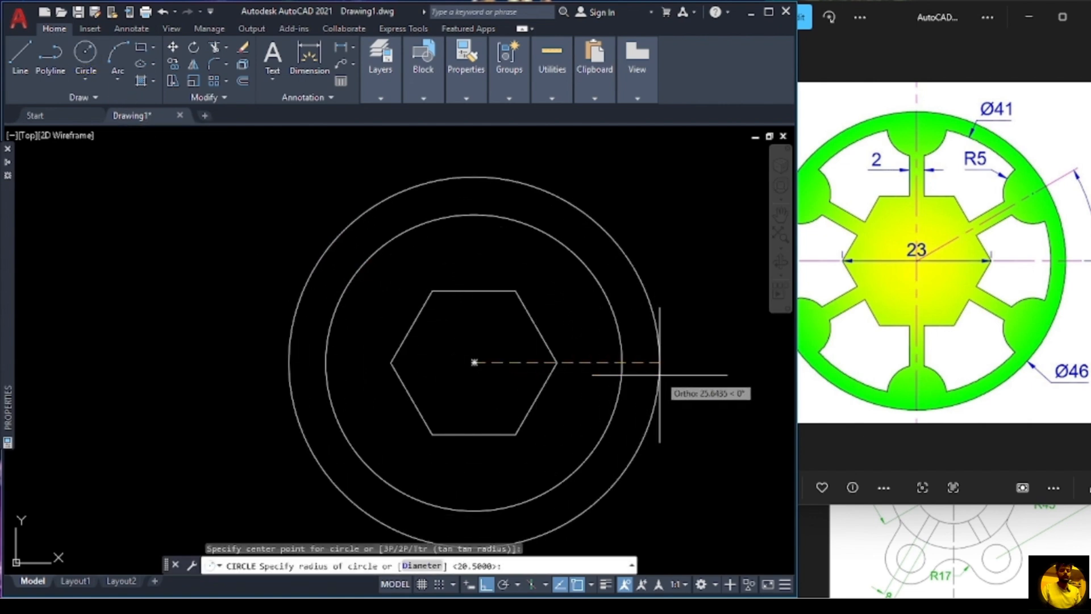
pyautogui.write('d')
pyautogui.press('Return')
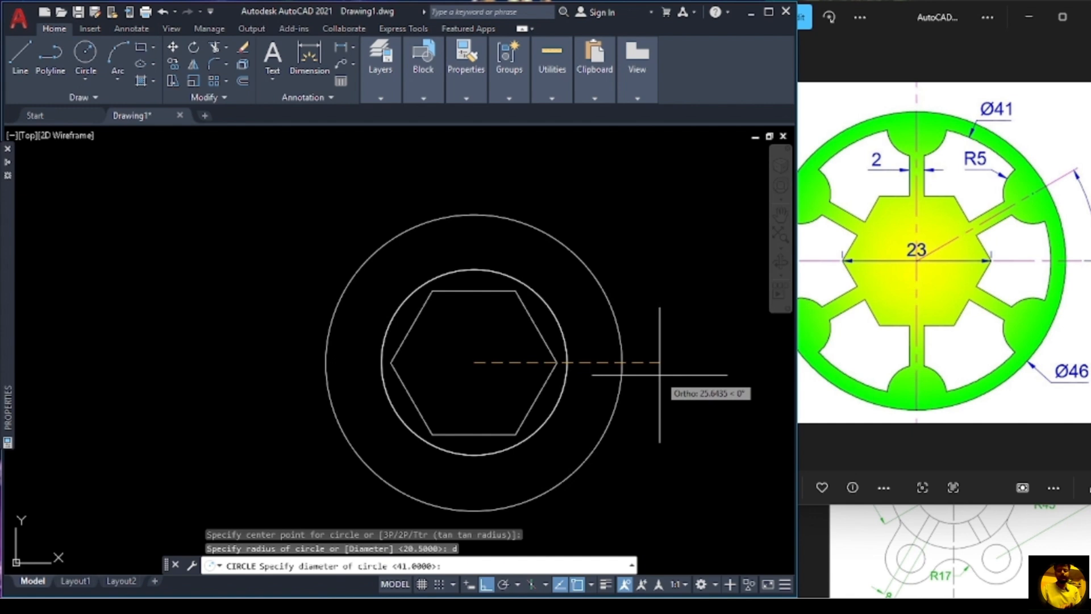
pyautogui.write('4')
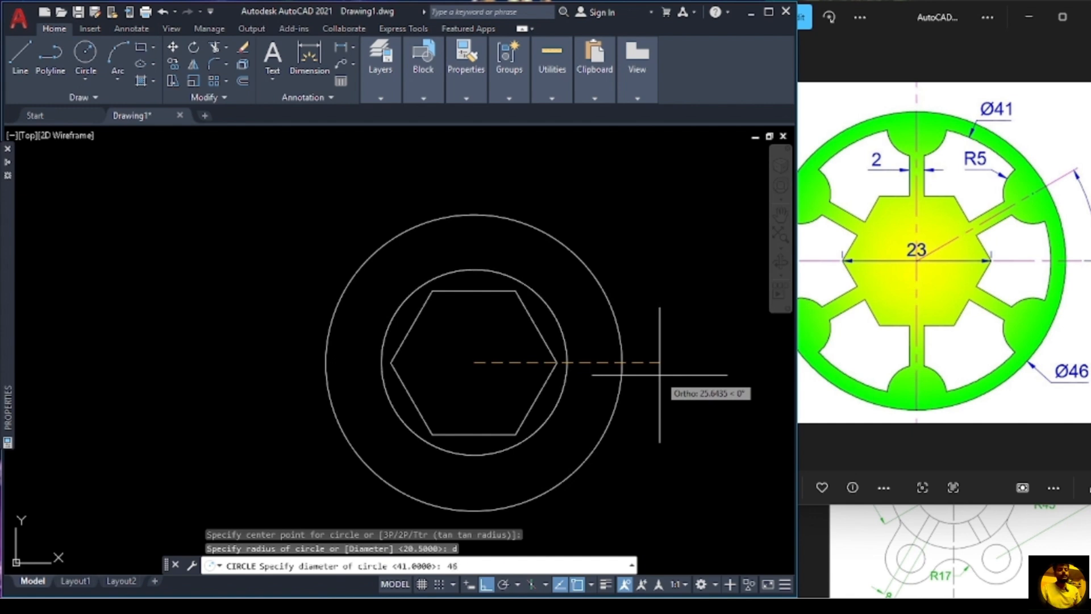
pyautogui.write('6')
pyautogui.press('Return')
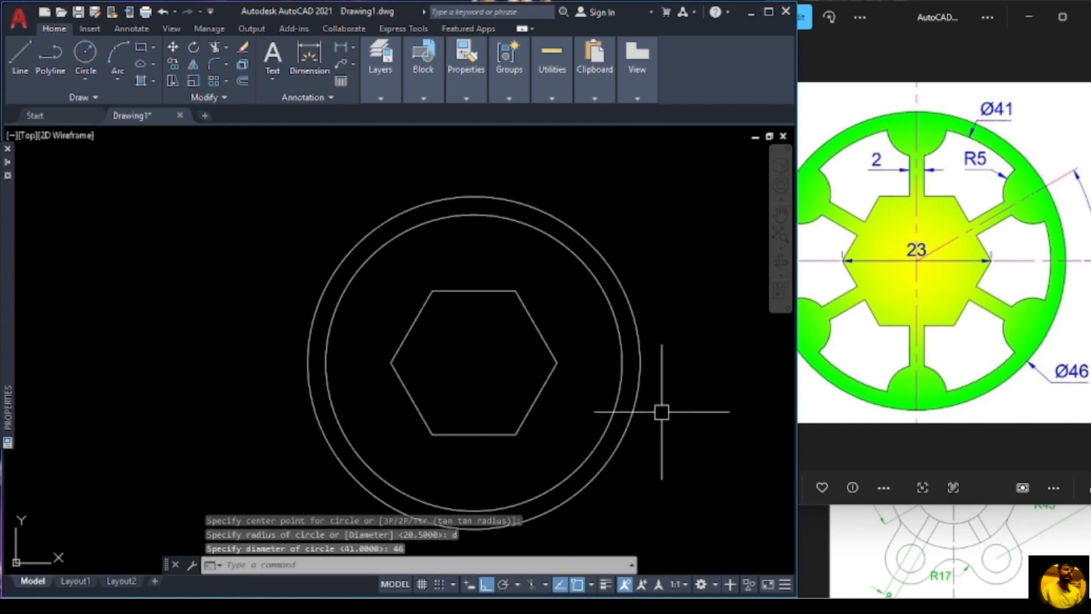
# Step: Draw a vertical line from the hexagon's centre up to the top of the 41-diameter circle
pyautogui.moveTo(657, 402); pyautogui.dragTo(638, 365, button='middle')
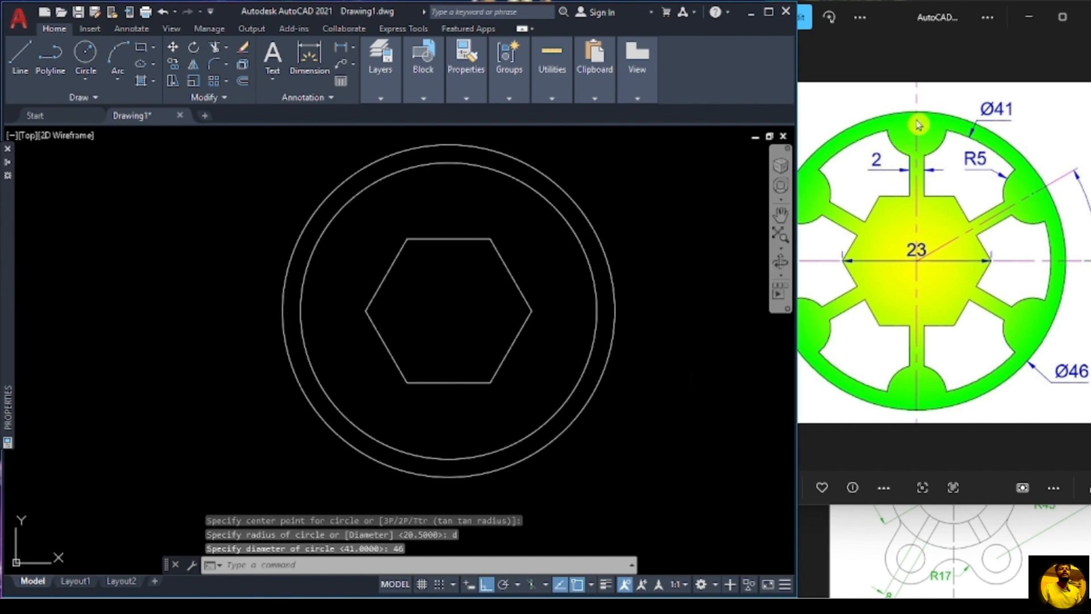
pyautogui.moveTo(645, 190)
pyautogui.mouseDown(button='middle')
pyautogui.moveTo(664, 258)
pyautogui.moveTo(662, 243)
pyautogui.mouseUp(button='middle')
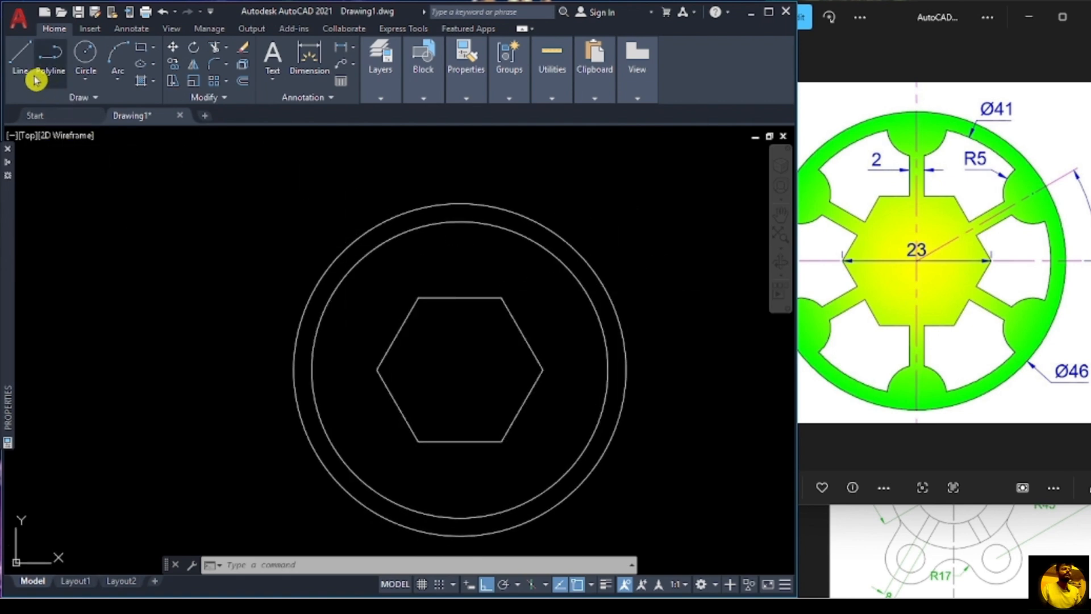
pyautogui.click(21, 61)
pyautogui.click(460, 370)
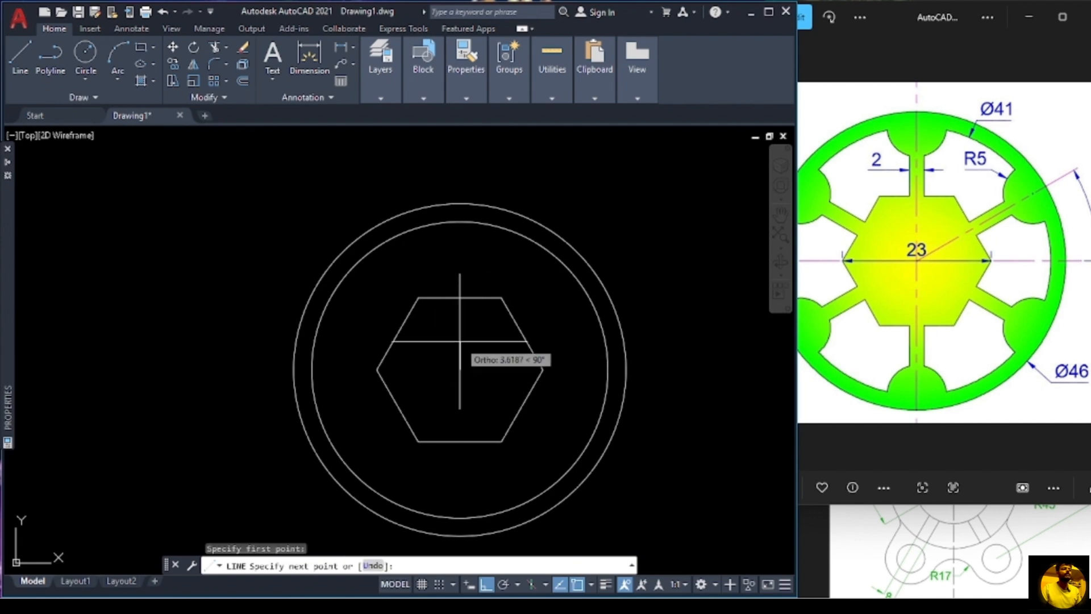
pyautogui.click(460, 221)
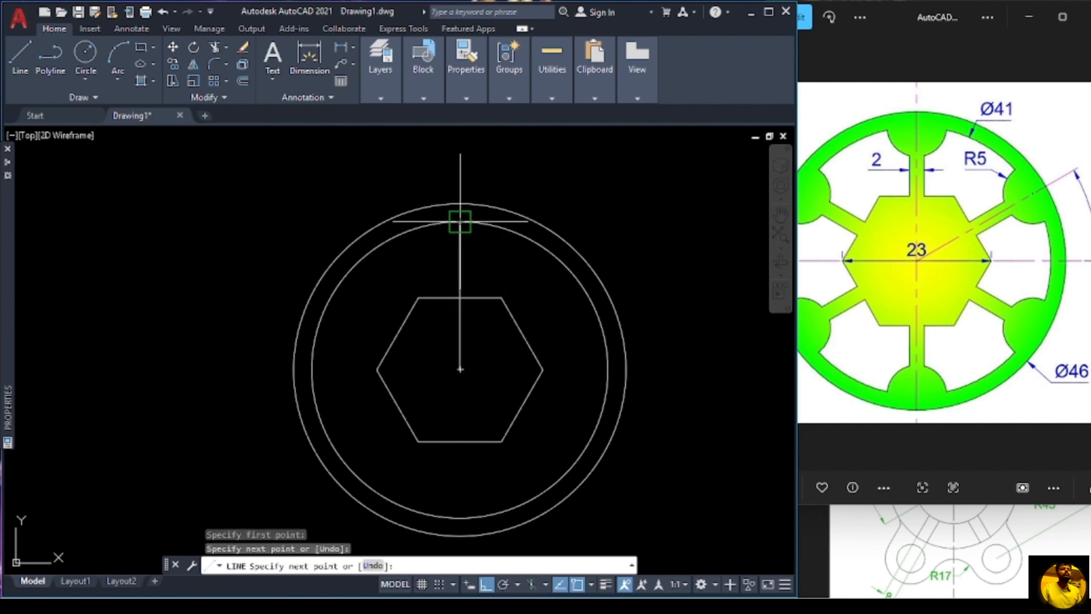
pyautogui.press('Escape')
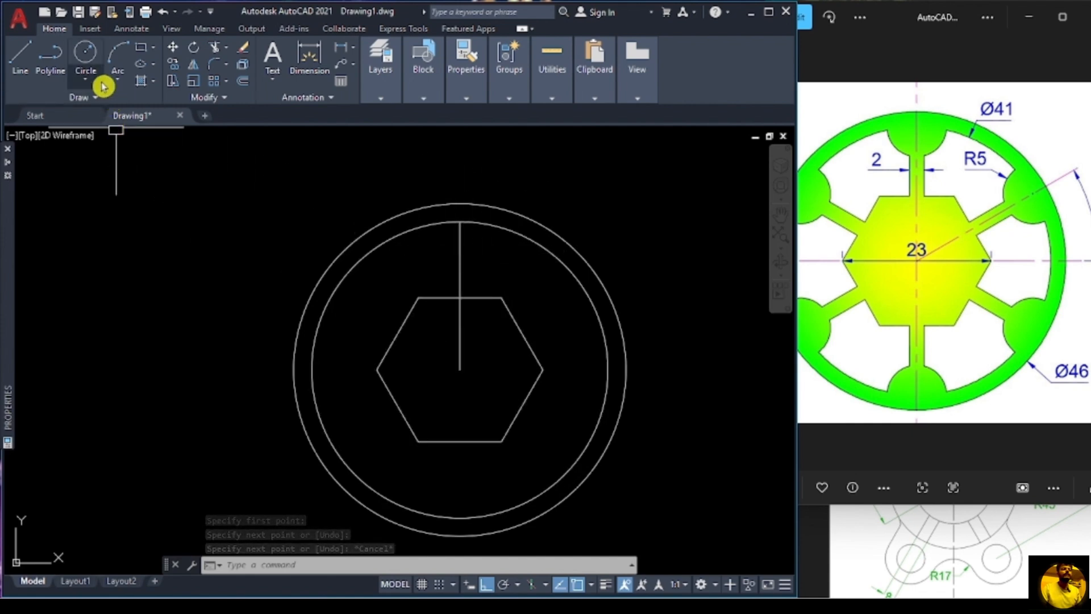
# Step: Draw a circle of radius 5 centred on the upper end of the vertical line
pyautogui.click(86, 53)
pyautogui.click(460, 222)
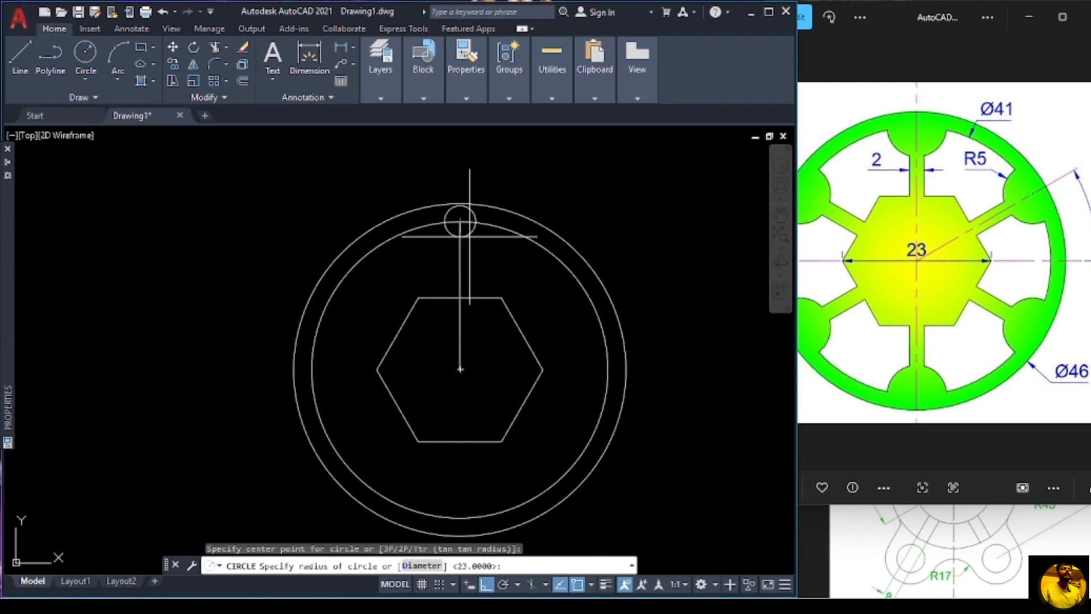
pyautogui.write('5')
pyautogui.press('Return')
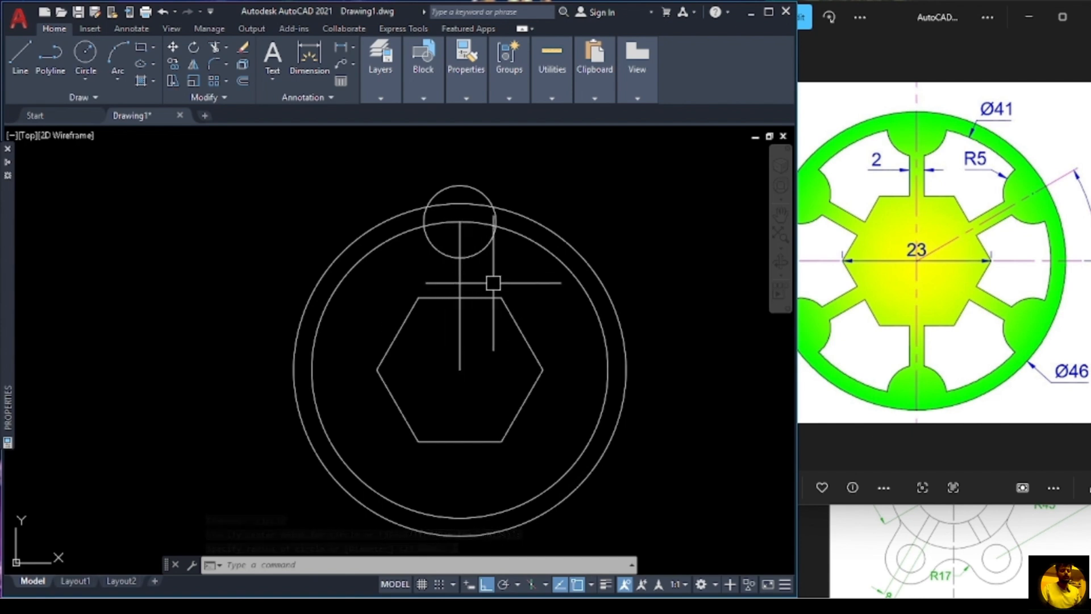
# Step: Offset the vertical centre line by 1 unit to its left side
pyautogui.write('o')
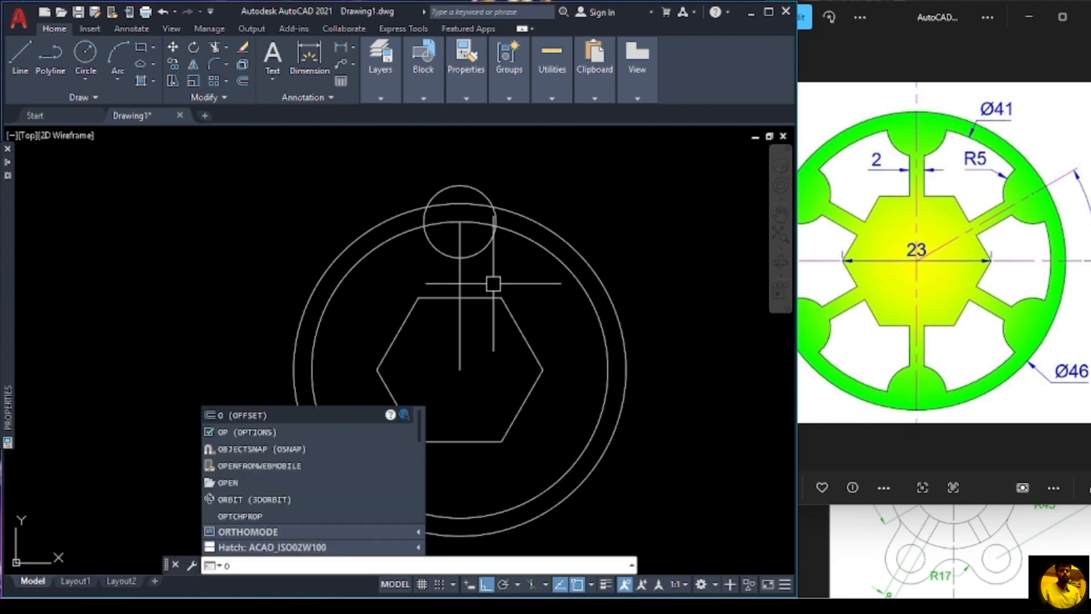
pyautogui.press('Return')
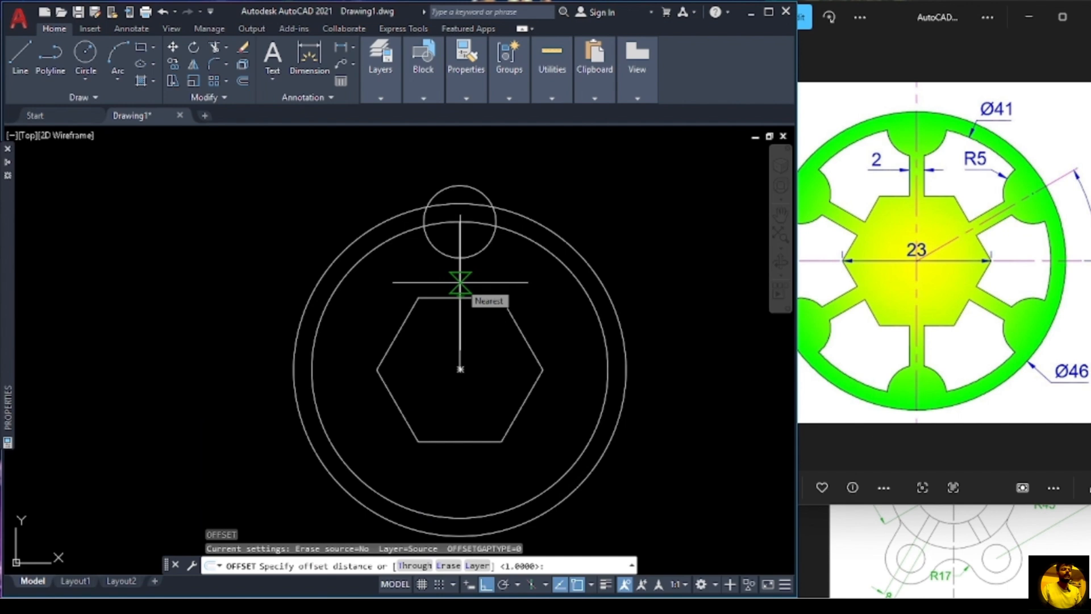
pyautogui.write('1')
pyautogui.press('Return')
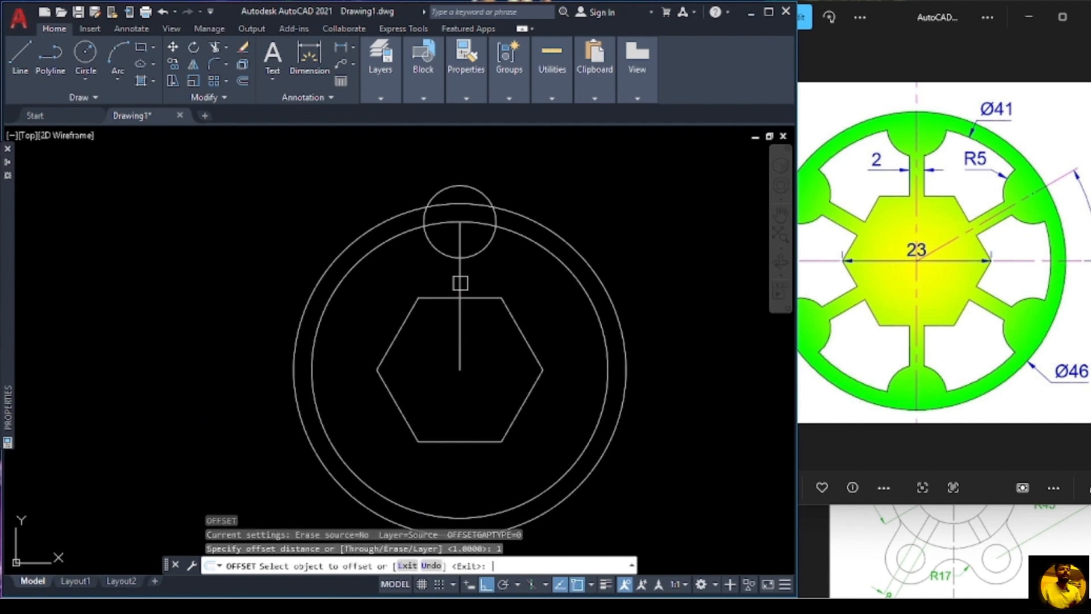
pyautogui.click(459, 284)
pyautogui.click(444, 284)
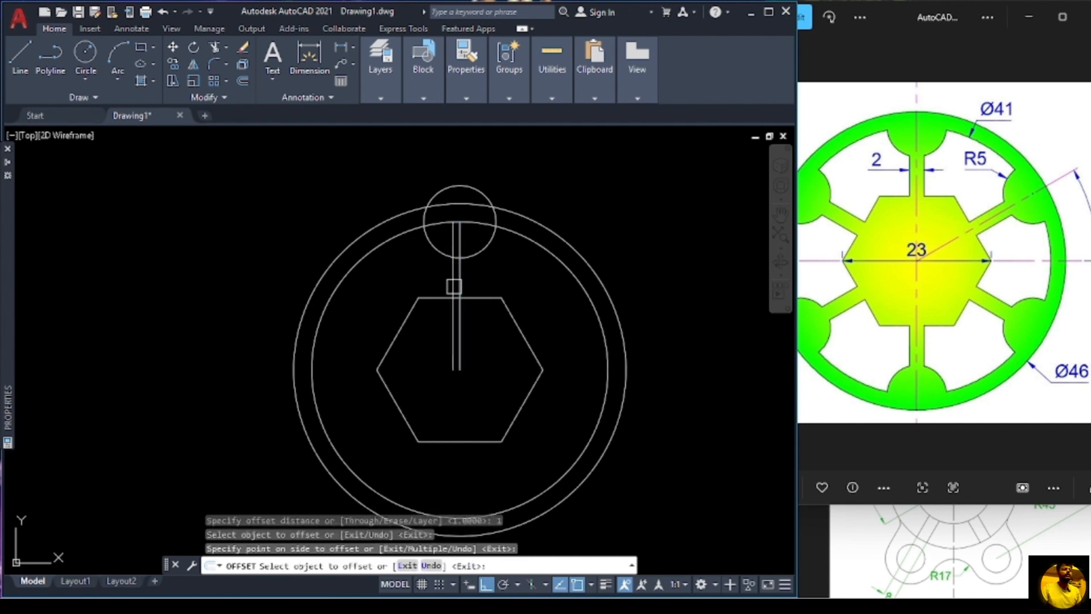
pyautogui.press('Return')
pyautogui.click(460, 283)
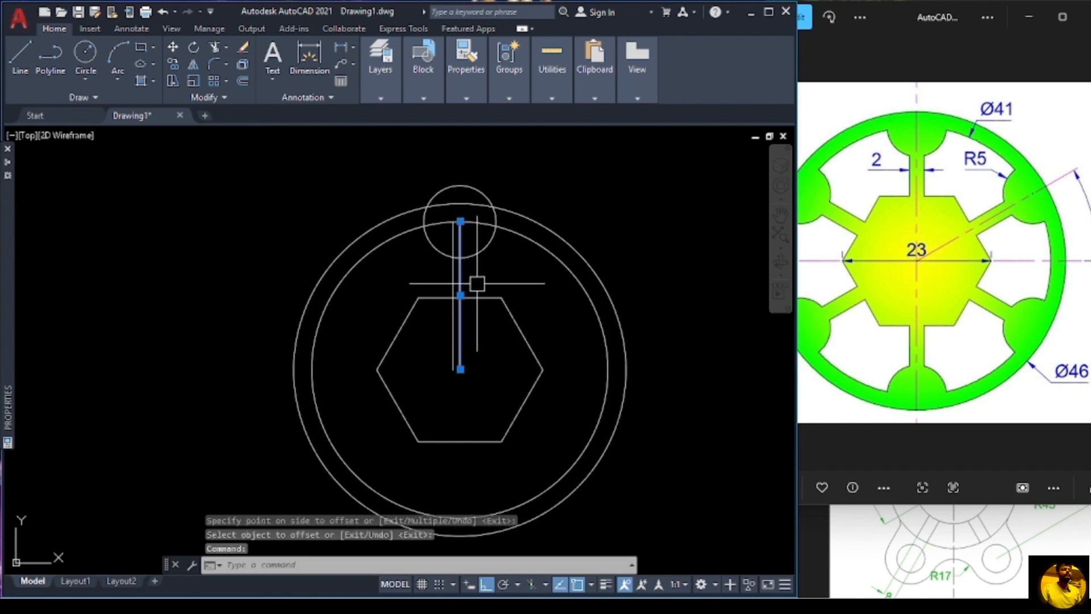
pyautogui.press('Return')
pyautogui.write('o')
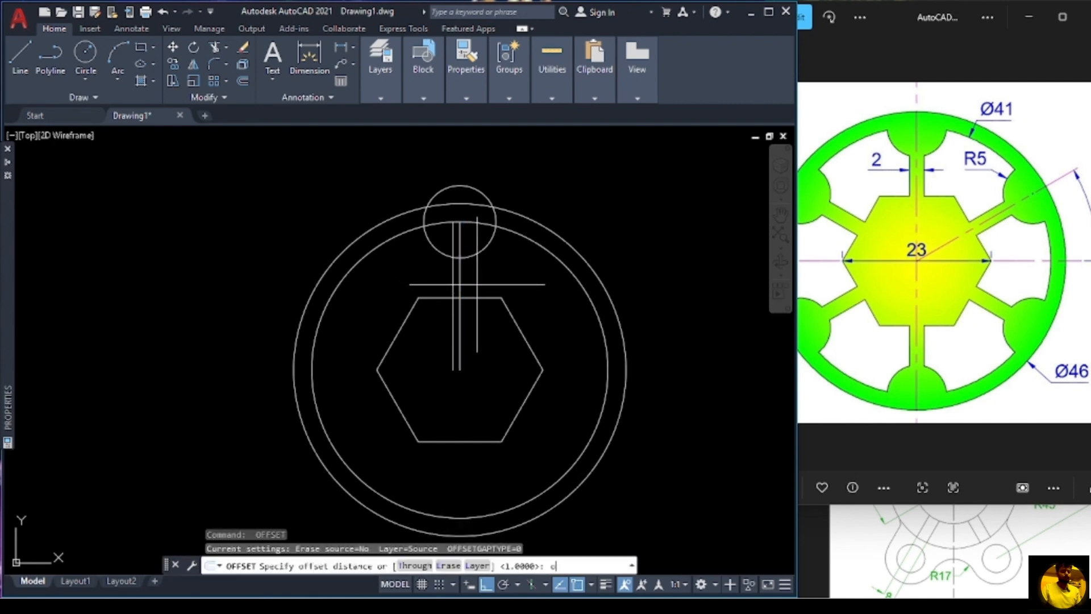
pyautogui.press('Return')
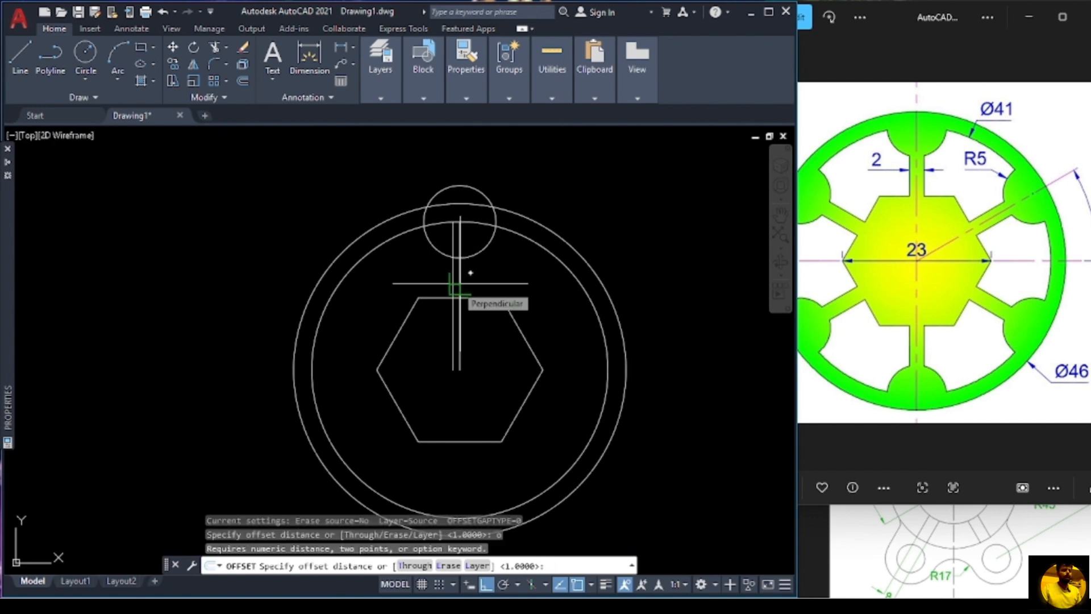
pyautogui.scroll(2, 460, 283)
pyautogui.write('1')
pyautogui.press('Return')
pyautogui.click(461, 283)
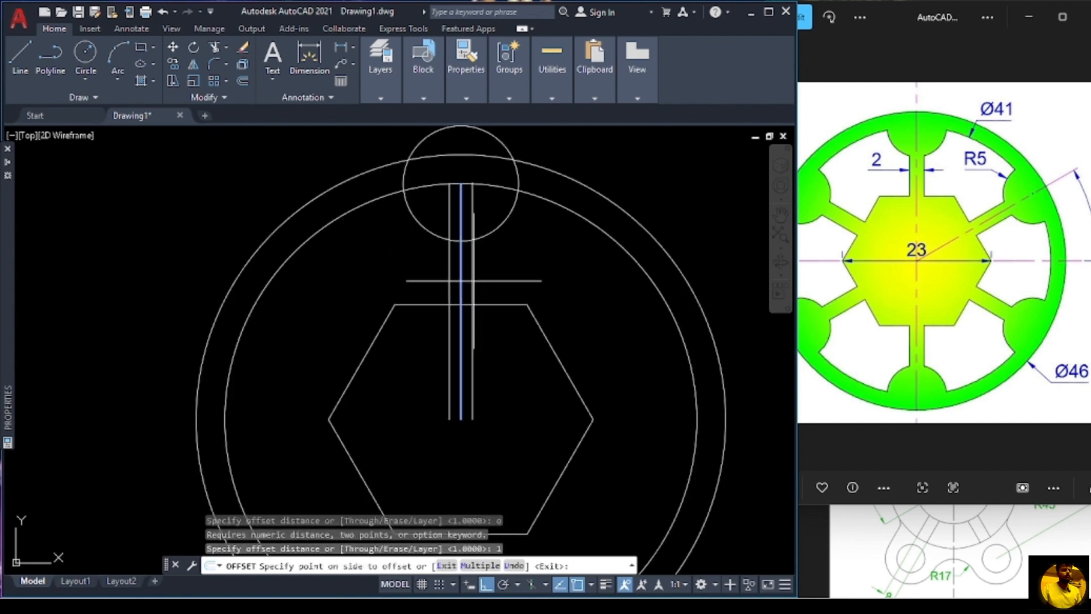
pyautogui.click(464, 288)
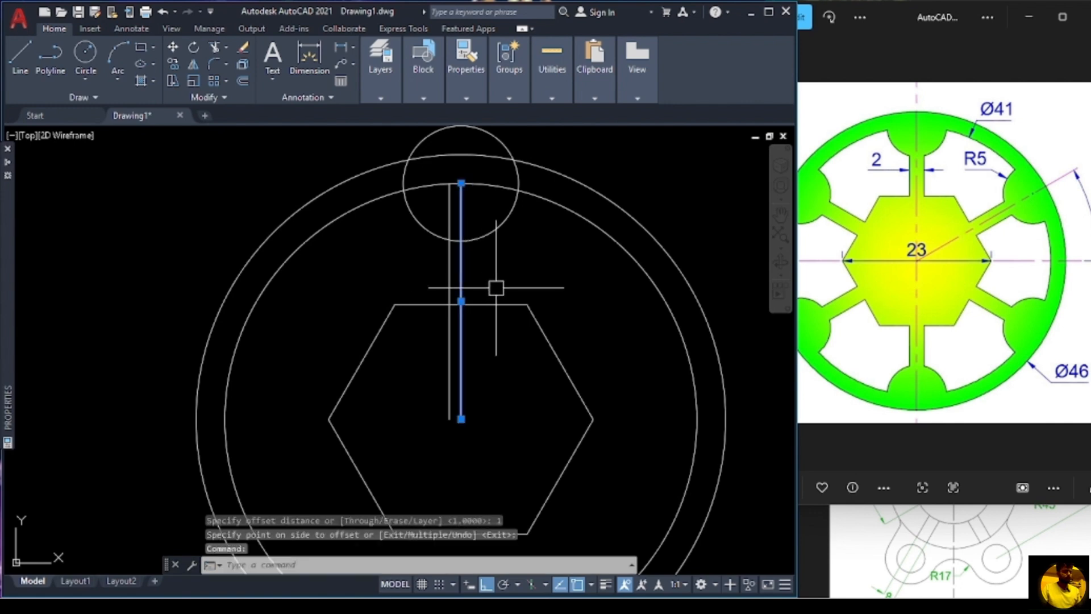
pyautogui.press('Escape')
# Step: Offset the vertical centre line by 1 unit to its right side
pyautogui.write('o')
pyautogui.press('Return')
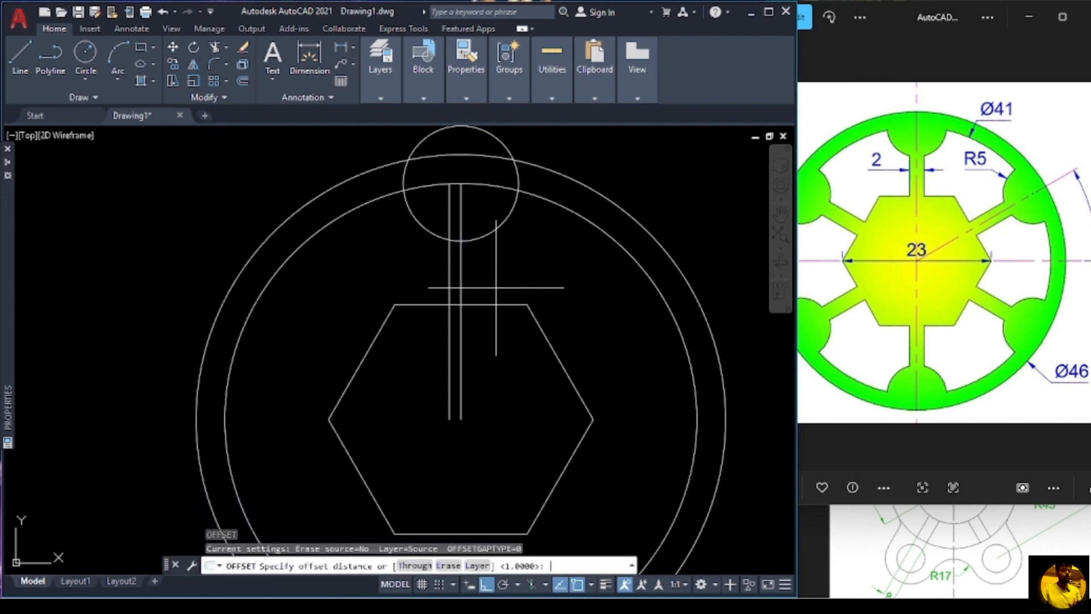
pyautogui.write('1')
pyautogui.press('Return')
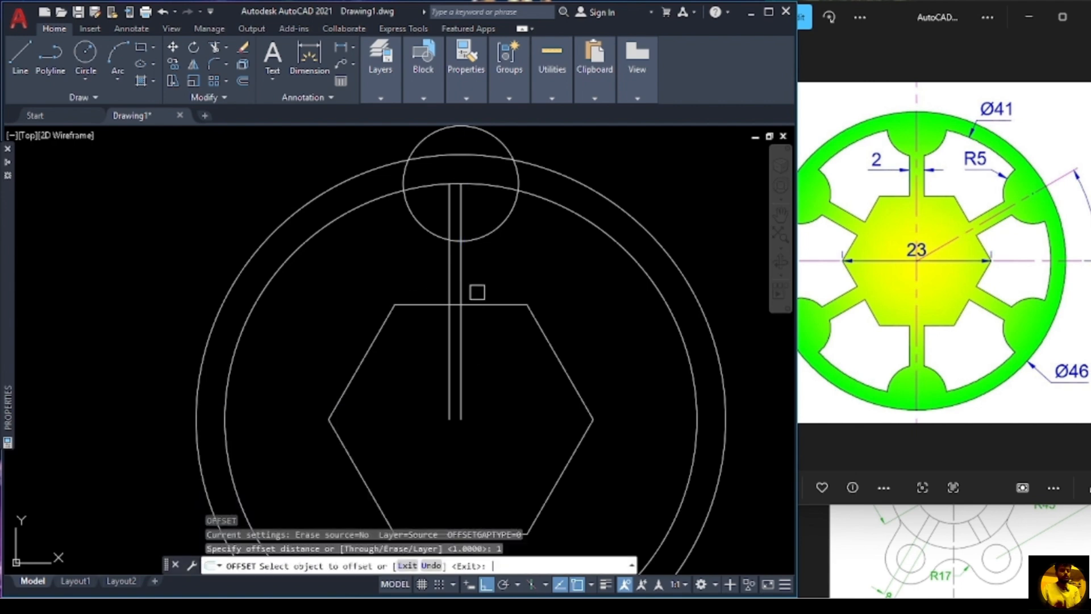
pyautogui.click(461, 285)
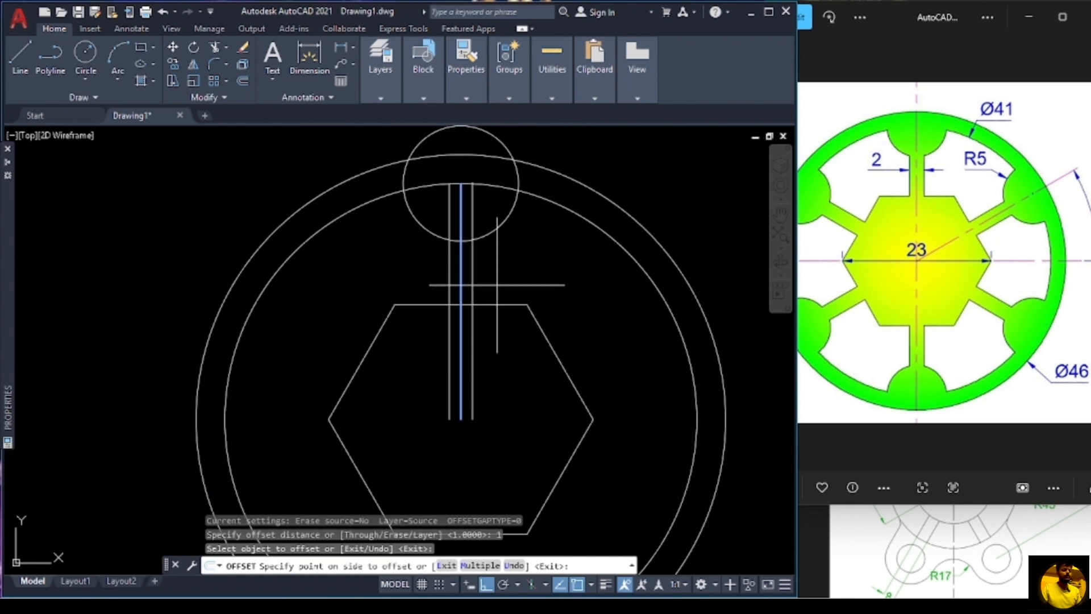
pyautogui.click(497, 286)
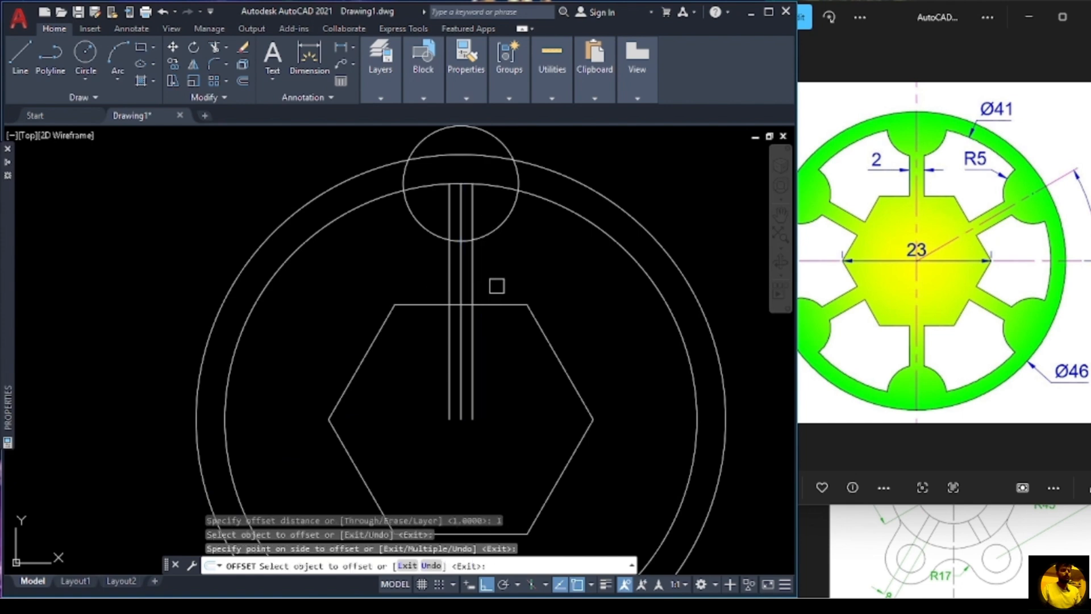
pyautogui.press('Escape')
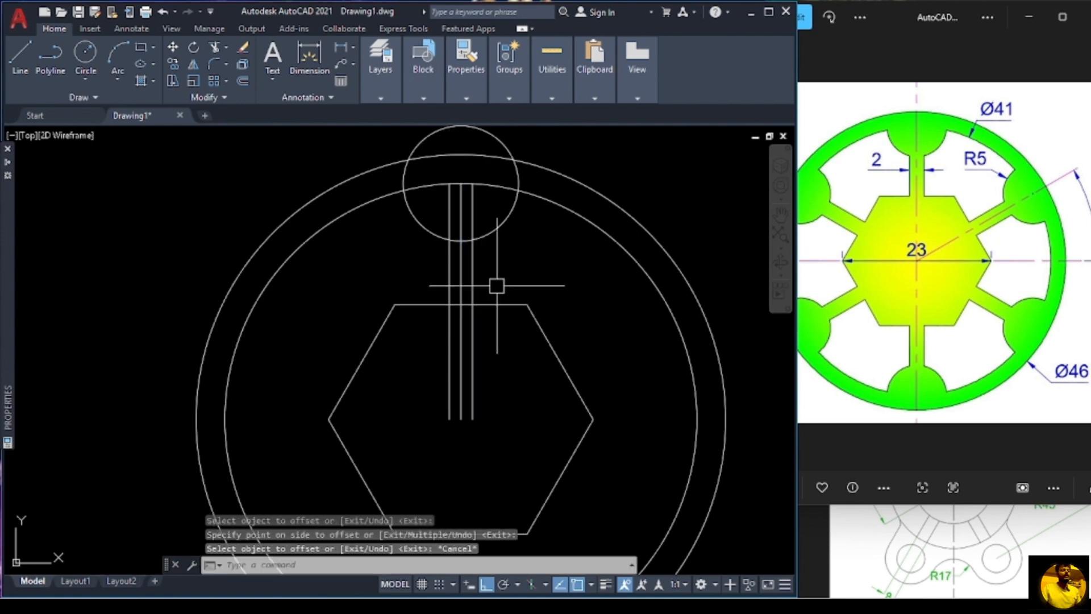
# Step: Trim away the parts of the radius 5 circle that lie outside the 41-diameter circle
pyautogui.scroll(-2, 508, 409)
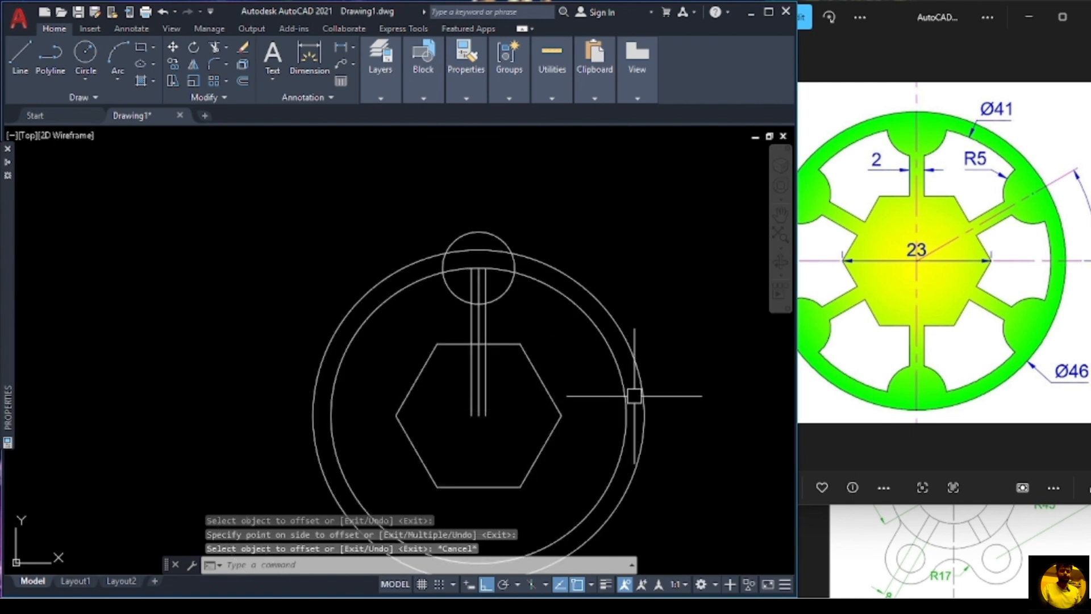
pyautogui.moveTo(674, 385)
pyautogui.mouseDown(button='middle')
pyautogui.moveTo(691, 329)
pyautogui.moveTo(664, 324)
pyautogui.mouseUp(button='middle')
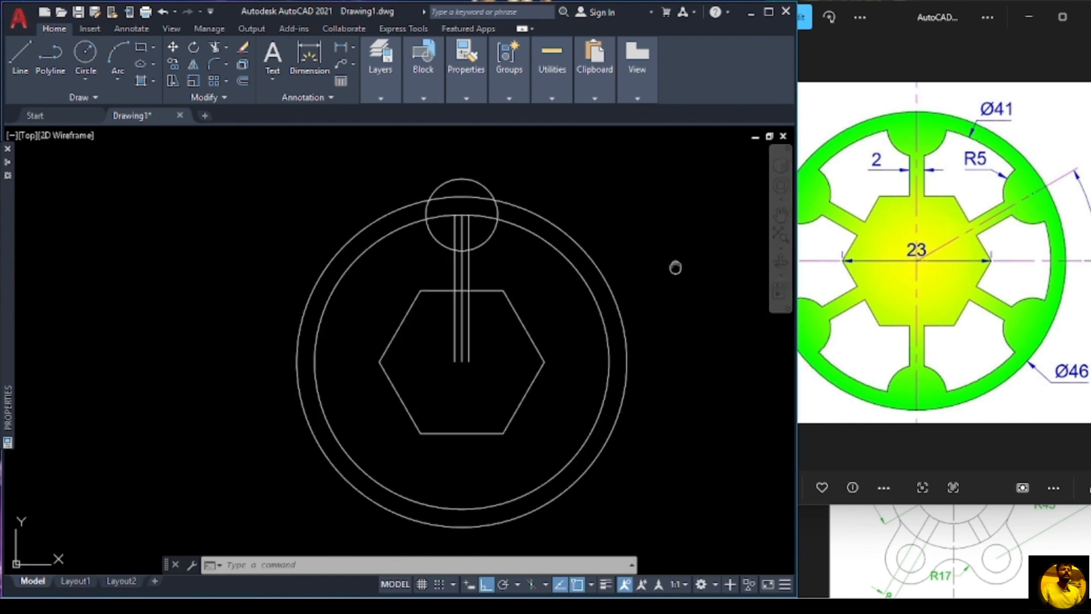
pyautogui.scroll(3, 677, 267)
pyautogui.scroll(-3, 621, 337)
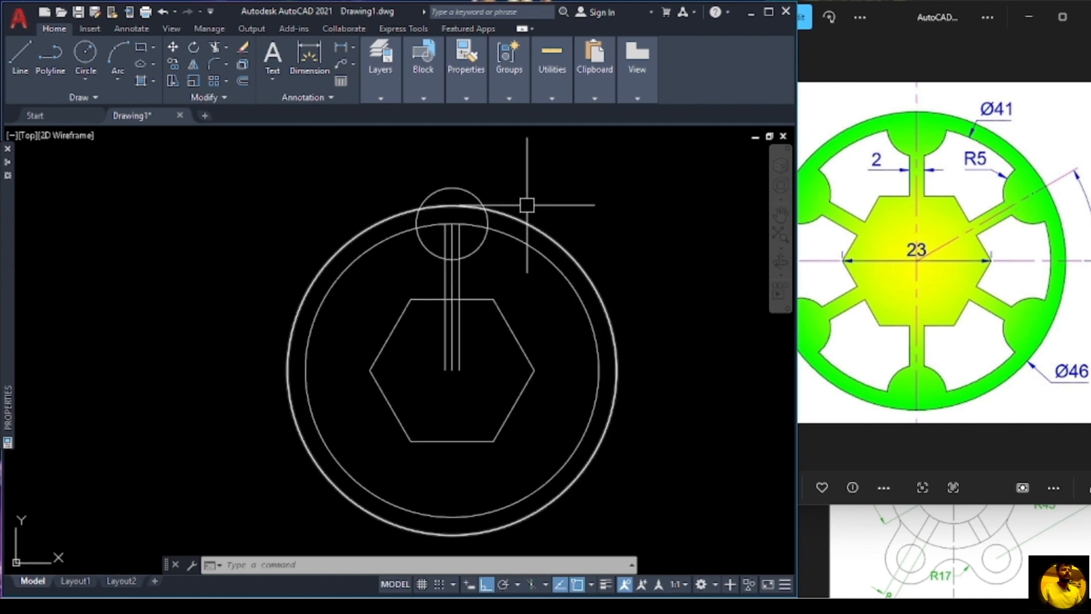
pyautogui.write('tr')
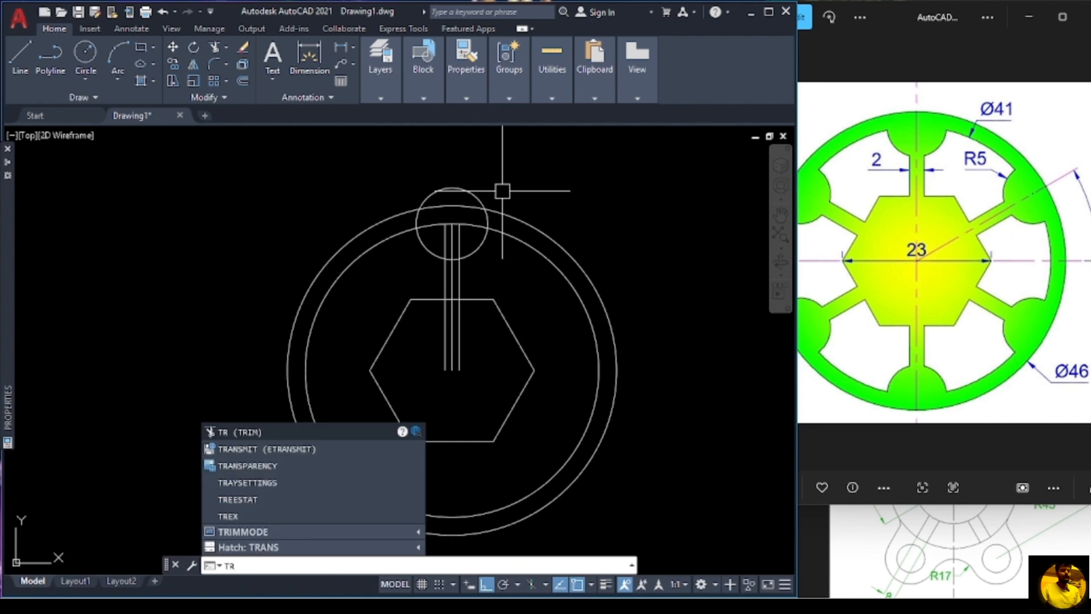
pyautogui.press('Return')
pyautogui.click(454, 186)
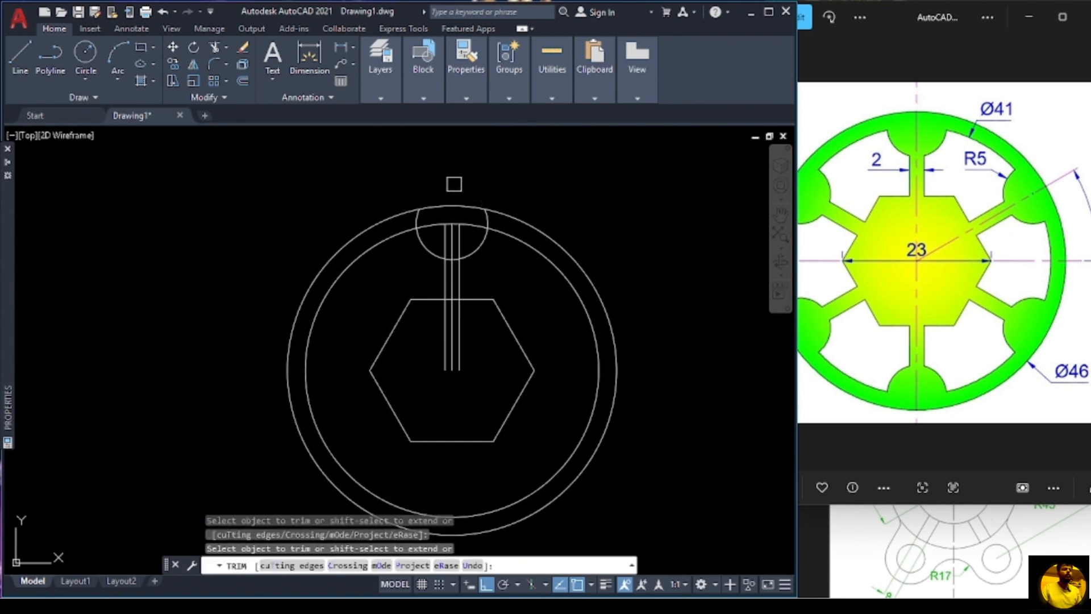
pyautogui.scroll(4, 452, 211)
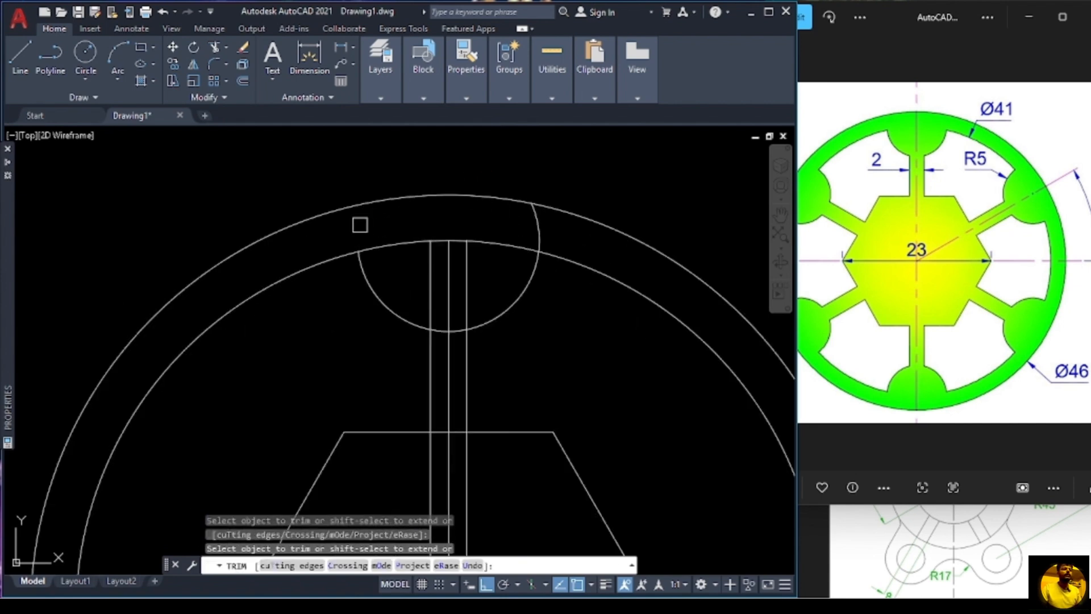
pyautogui.click(537, 224)
# Step: Trim the three vertical lines where they run inside the lobe arc
pyautogui.click(467, 287)
pyautogui.click(443, 285)
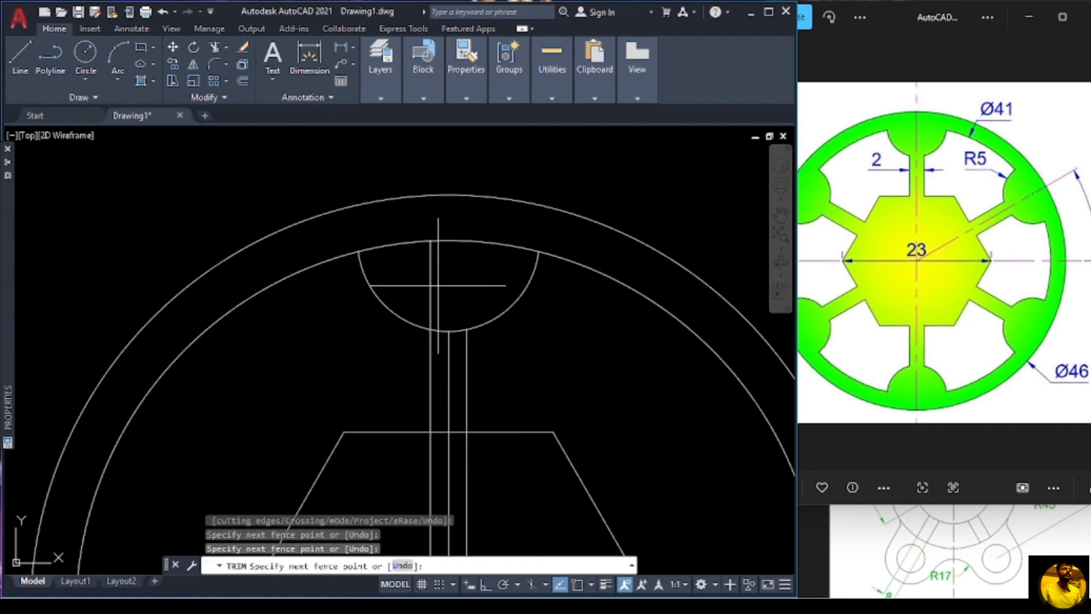
pyautogui.press('Return')
# Step: Trim the spoke lines inside the hexagon and remove the middle line, leaving the two outer spoke edges
pyautogui.scroll(-3, 653, 382)
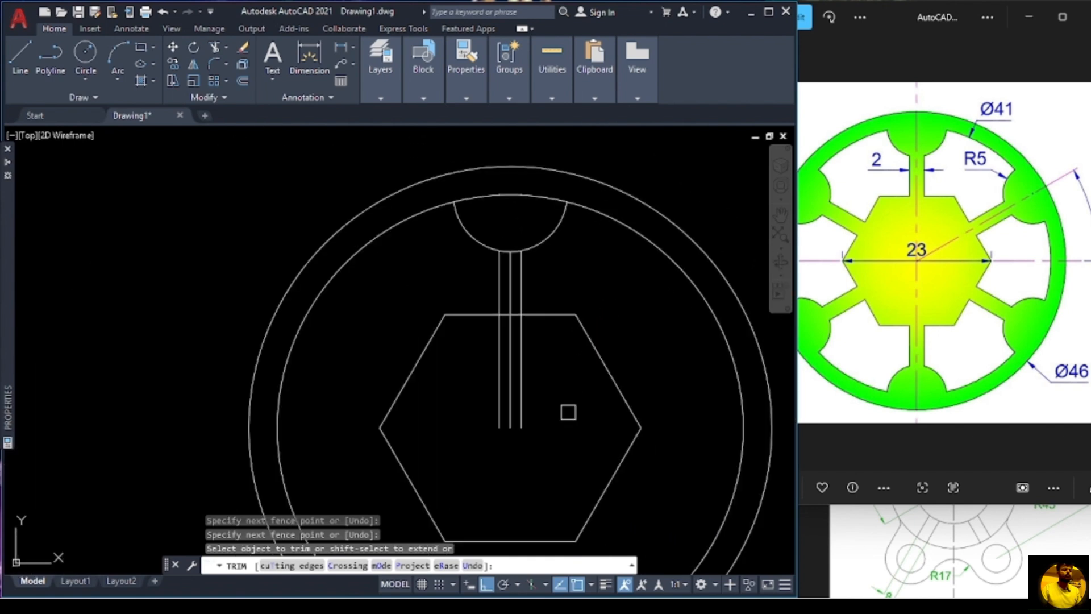
pyautogui.click(509, 427)
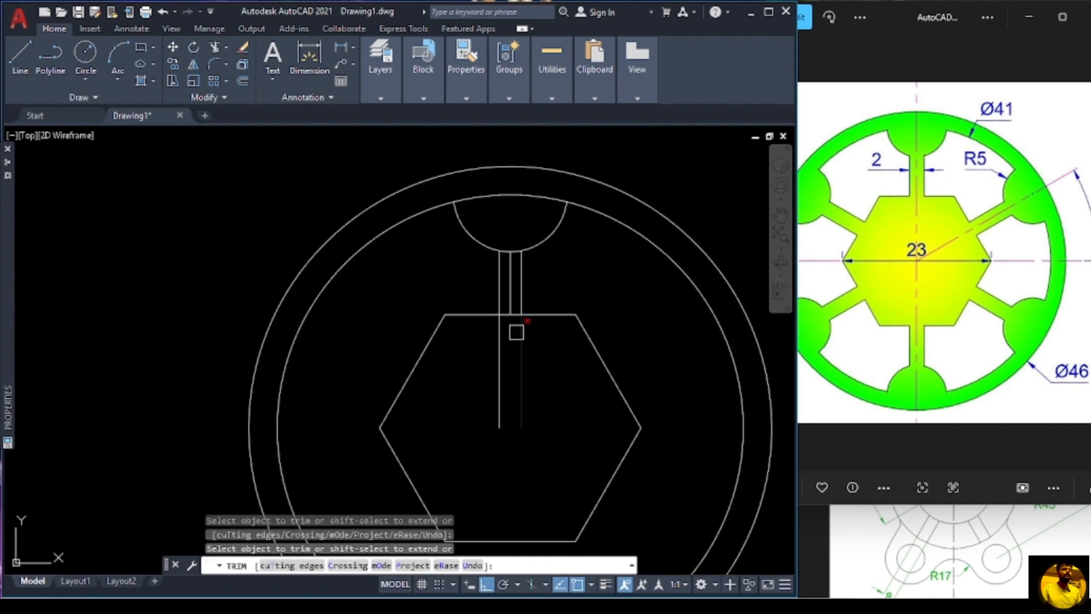
pyautogui.click(502, 377)
pyautogui.click(521, 377)
pyautogui.scroll(-2, 531, 382)
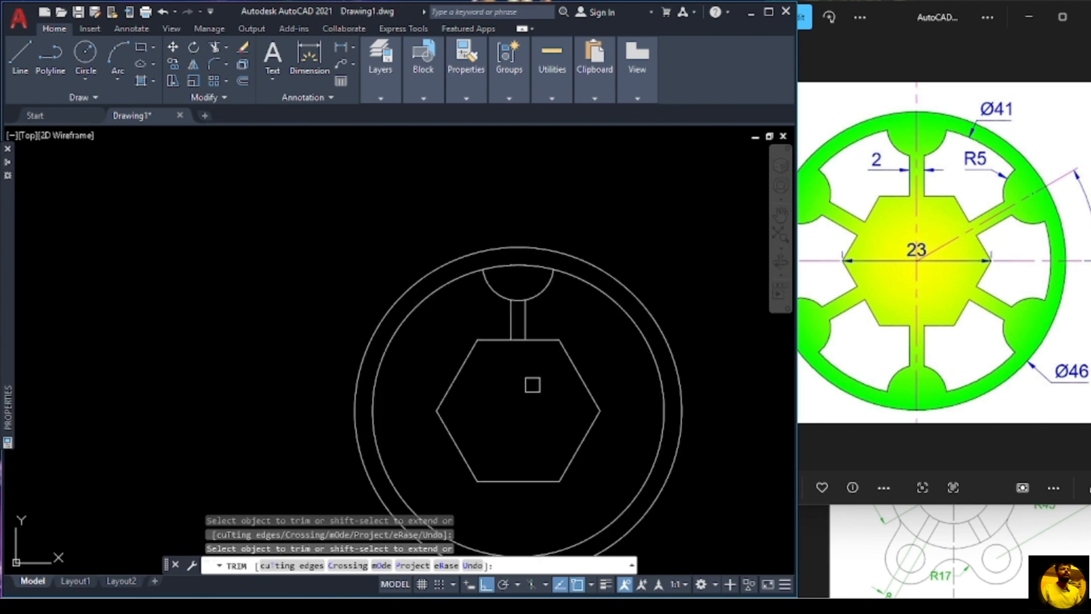
pyautogui.press('Escape')
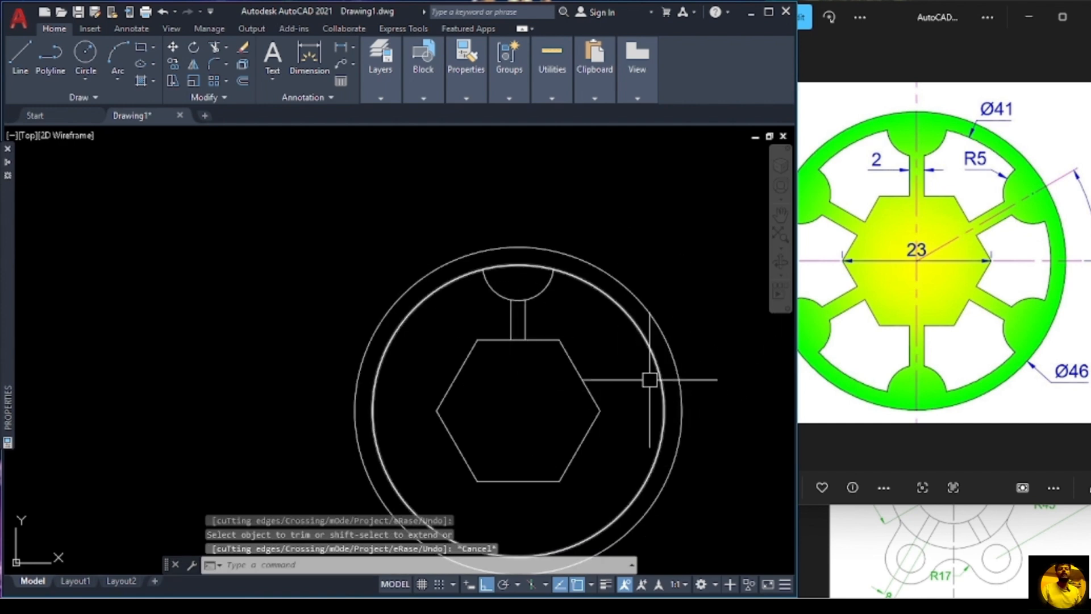
pyautogui.click(20, 57)
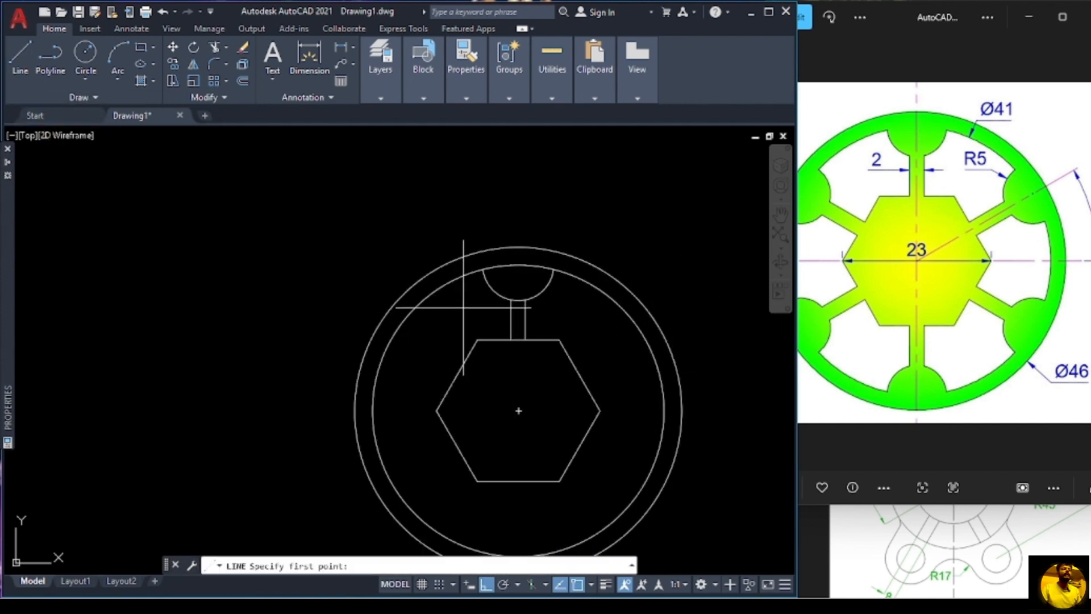
pyautogui.click(518, 410)
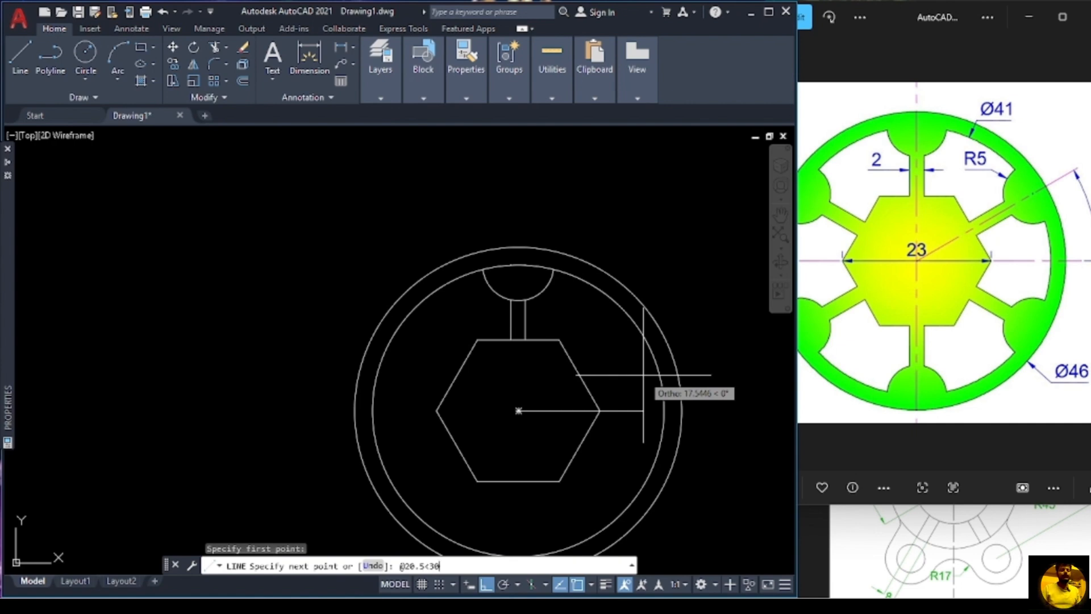
pyautogui.press('Return')
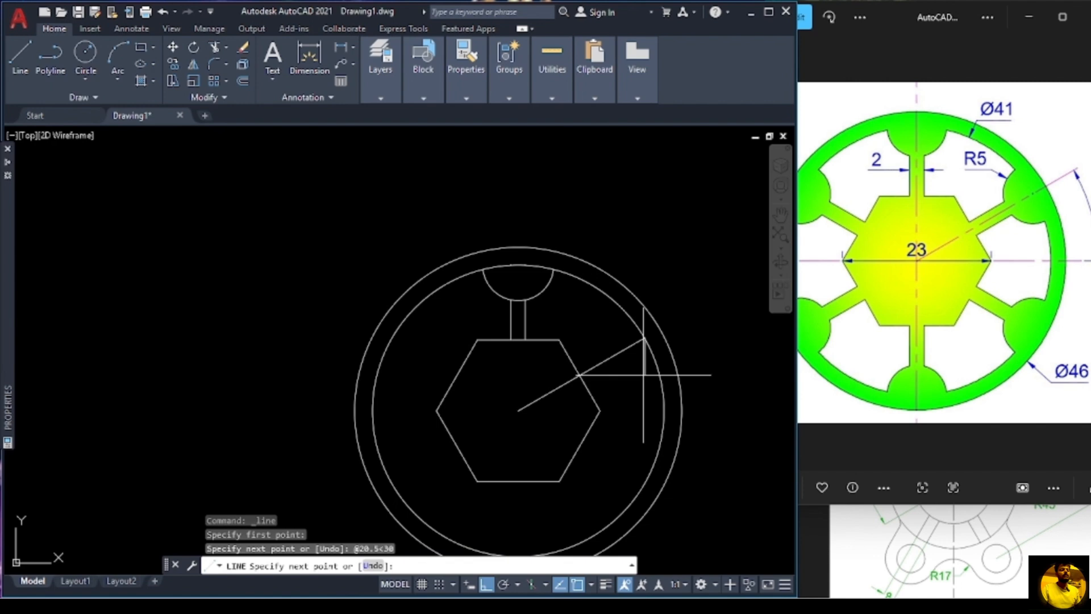
pyautogui.press('Escape')
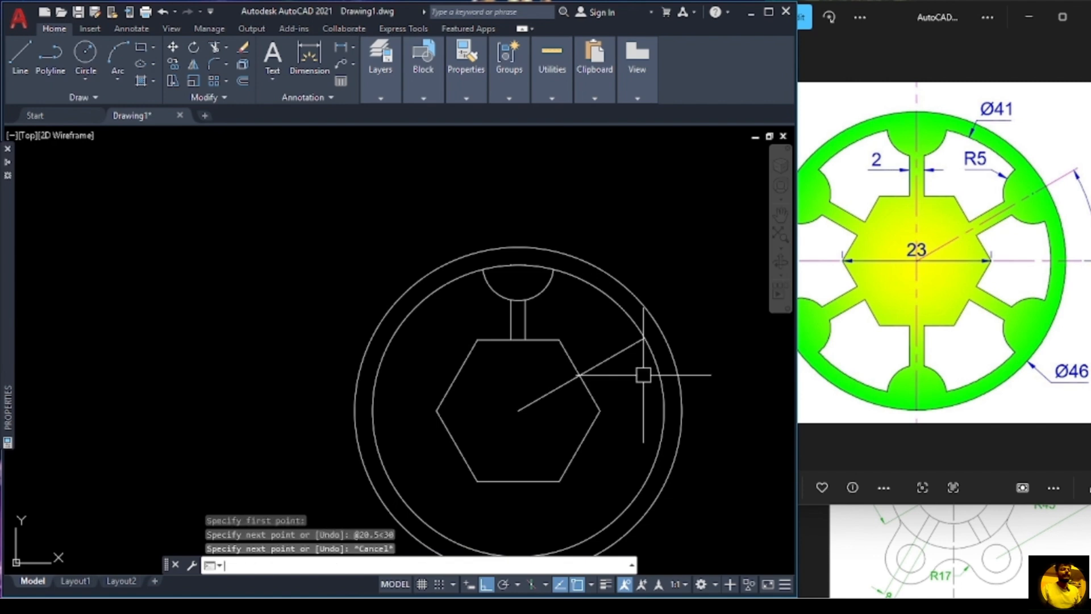
pyautogui.click(574, 288)
pyautogui.click(487, 324)
pyautogui.press('Escape')
pyautogui.write('l')
pyautogui.press('Return')
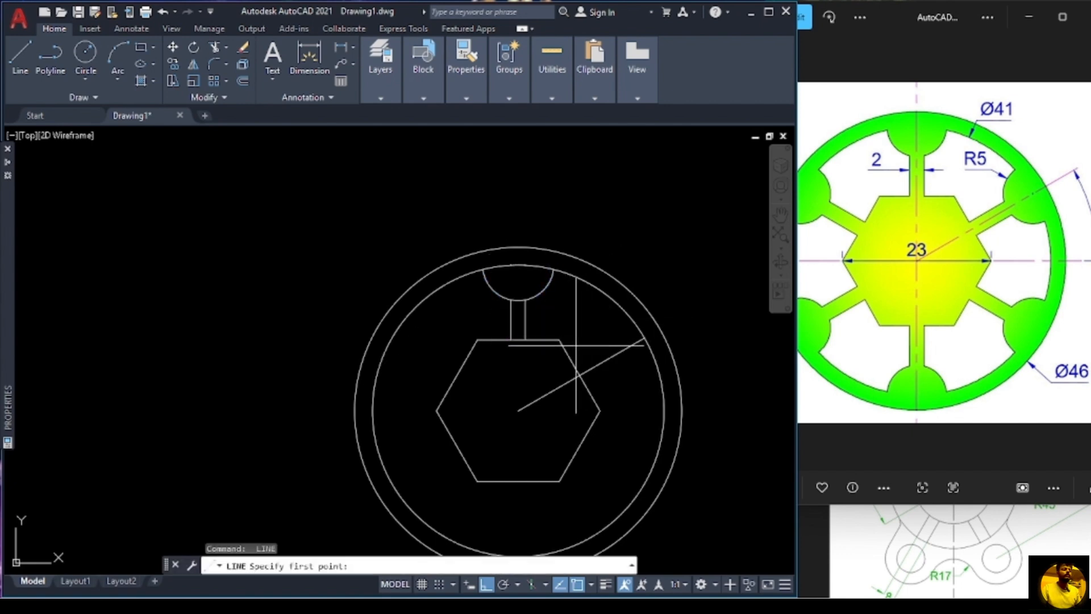
pyautogui.press('Escape')
pyautogui.press('Escape')
pyautogui.press('Escape')
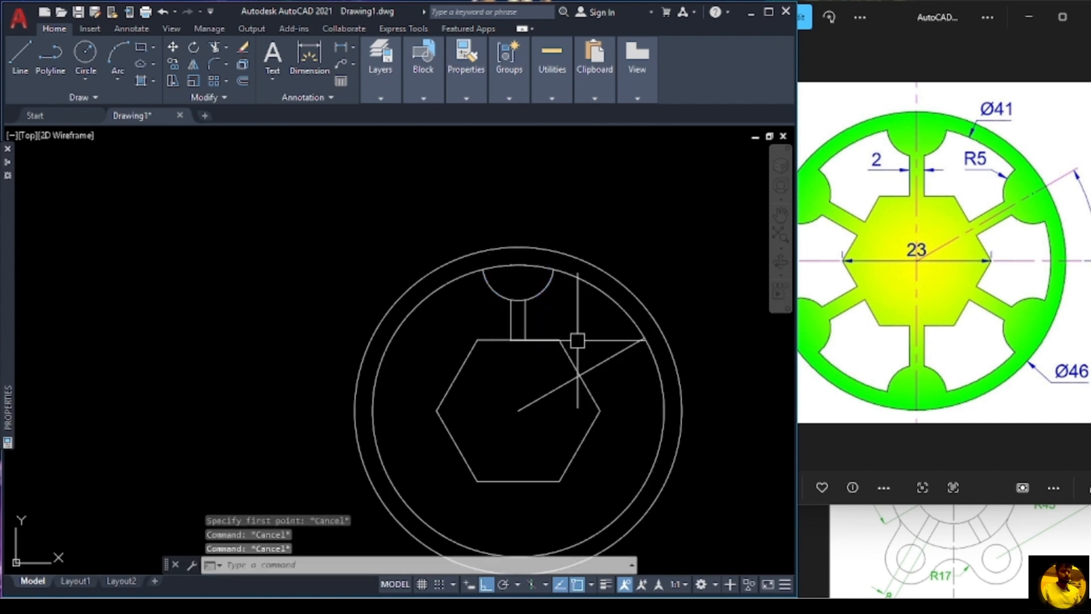
# Step: Copy the lobe arc and both spoke lines from the midpoint of the hexagon's top edge to the midpoint of its upper-right edge
pyautogui.write('co')
pyautogui.press('Return')
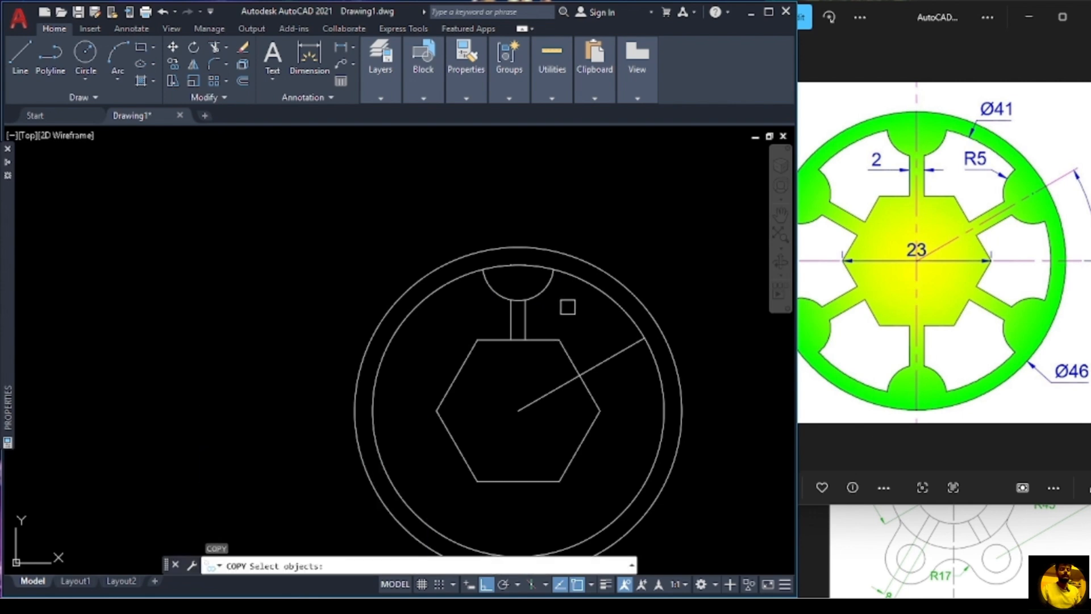
pyautogui.click(565, 289)
pyautogui.click(482, 321)
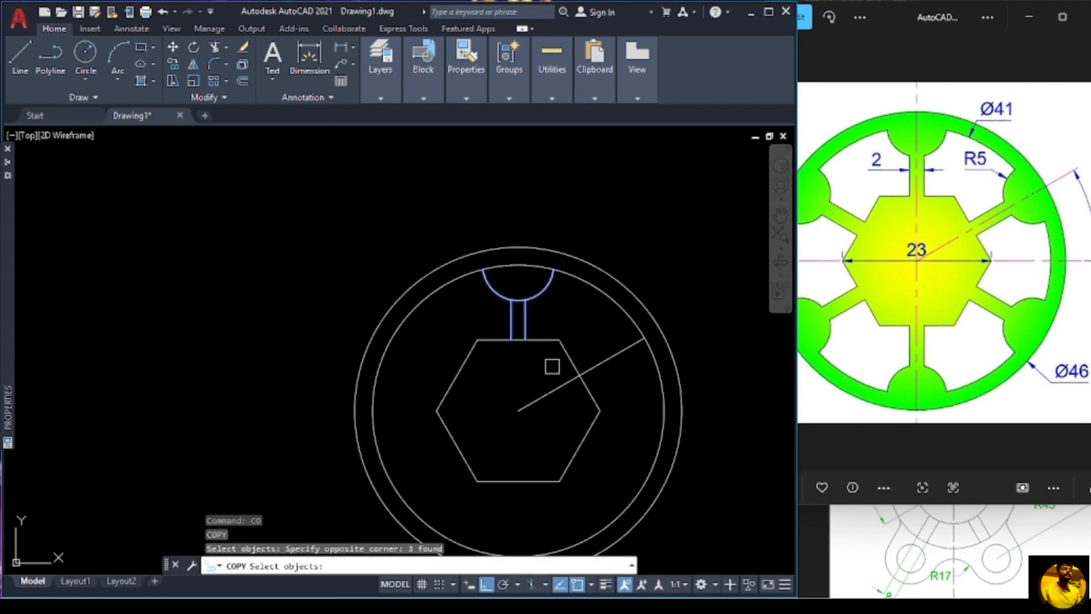
pyautogui.scroll(2, 552, 368)
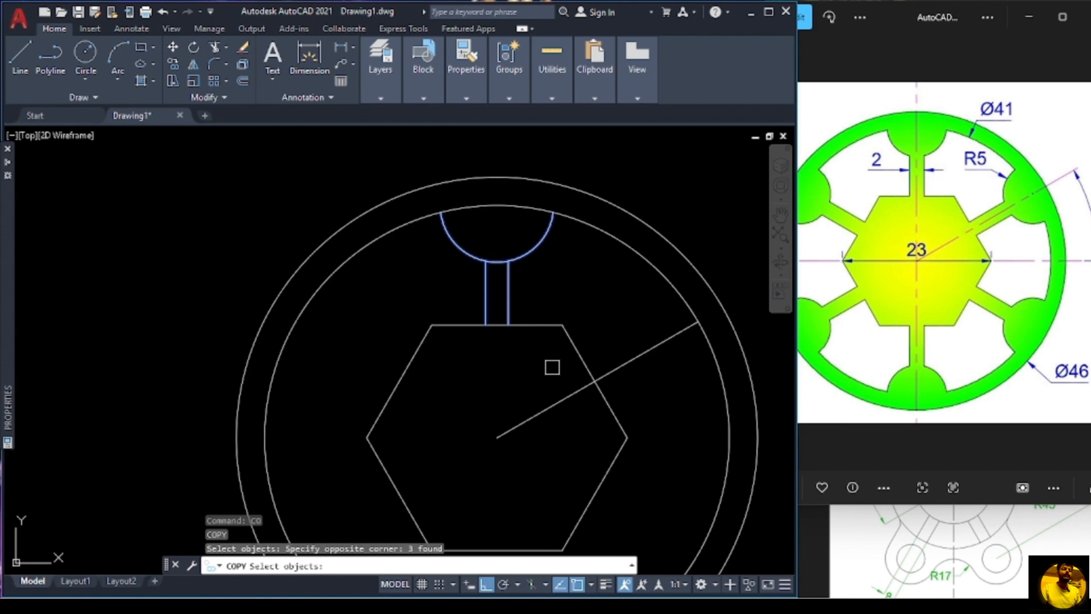
pyautogui.press('Return')
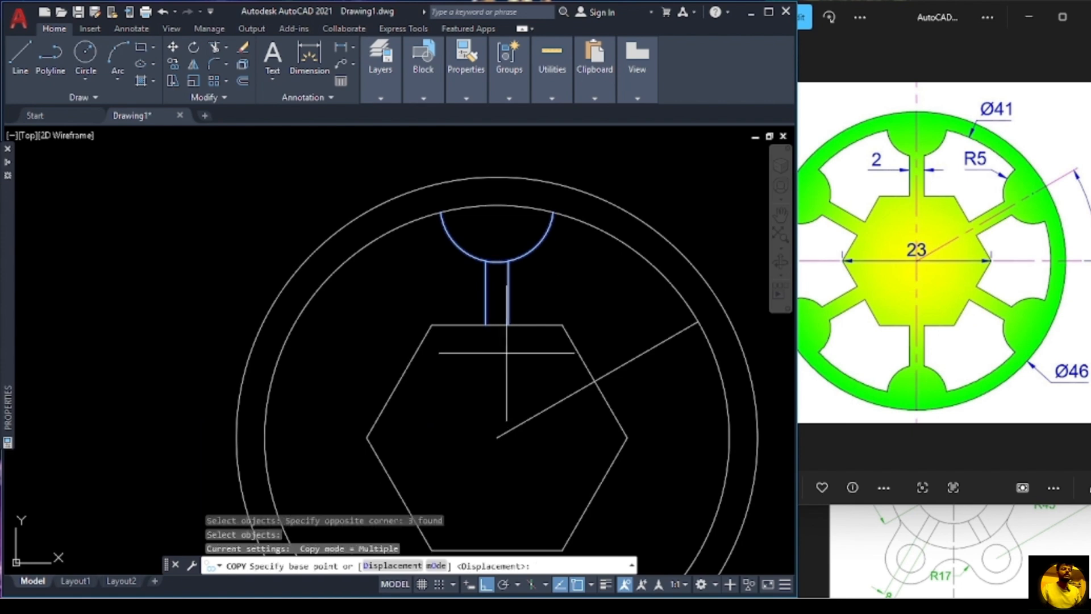
pyautogui.click(497, 325)
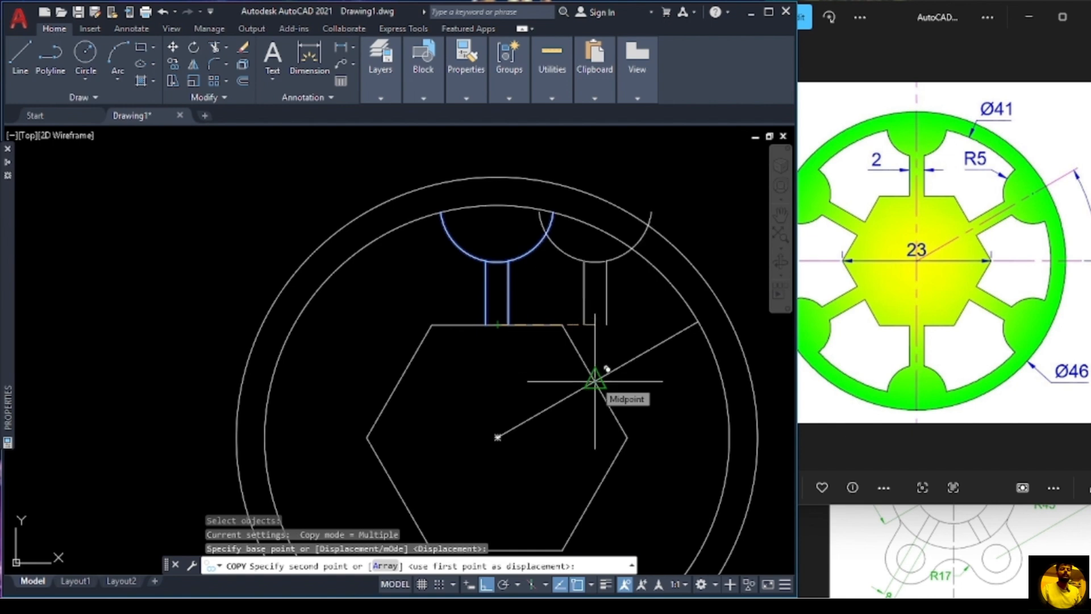
pyautogui.scroll(4, 594, 381)
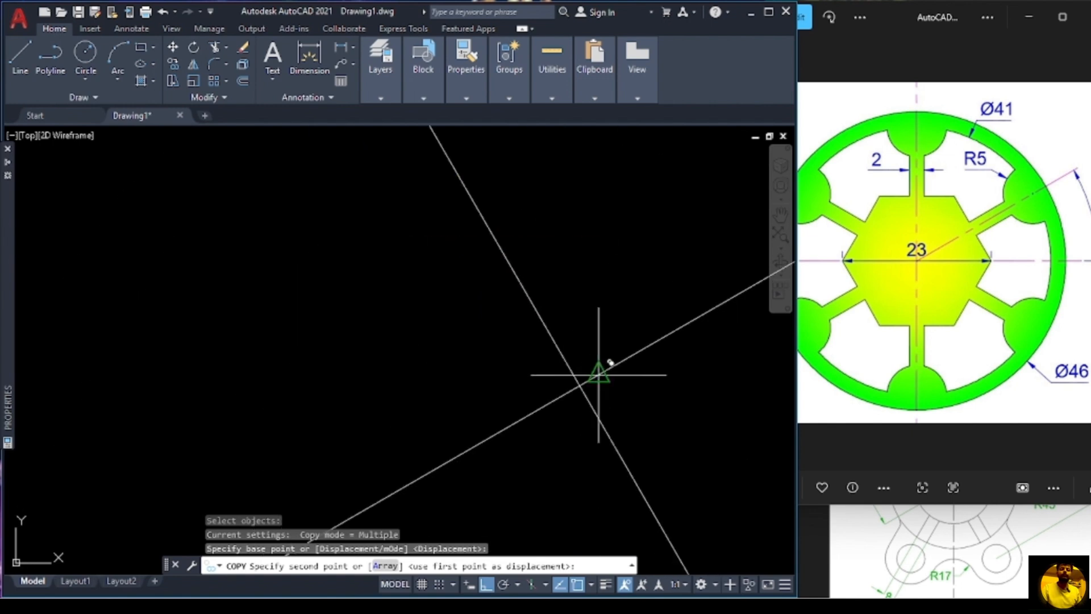
pyautogui.click(580, 385)
pyautogui.scroll(-4, 591, 373)
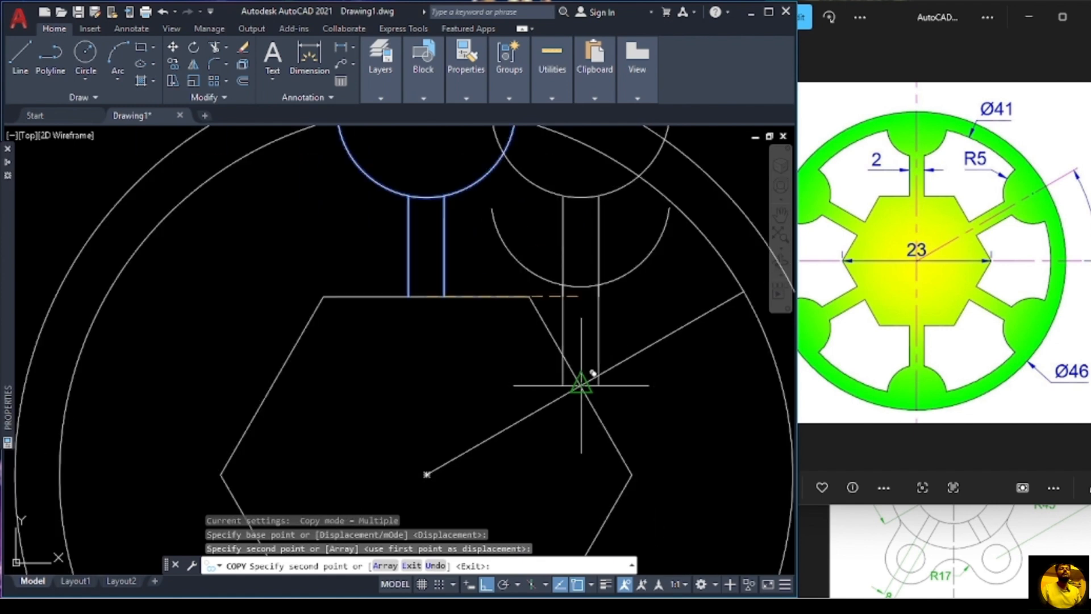
pyautogui.press('Escape')
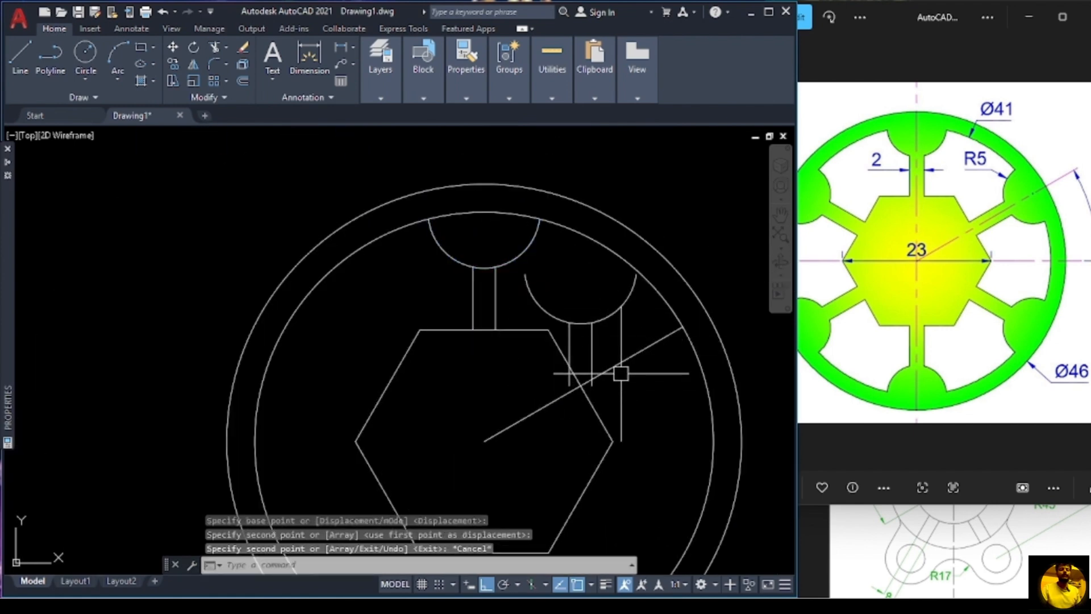
# Step: Rotate the copied lobe arc and its two spoke lines by 300 degrees about the midpoint of the hexagon's upper-right edge
pyautogui.write('RO')
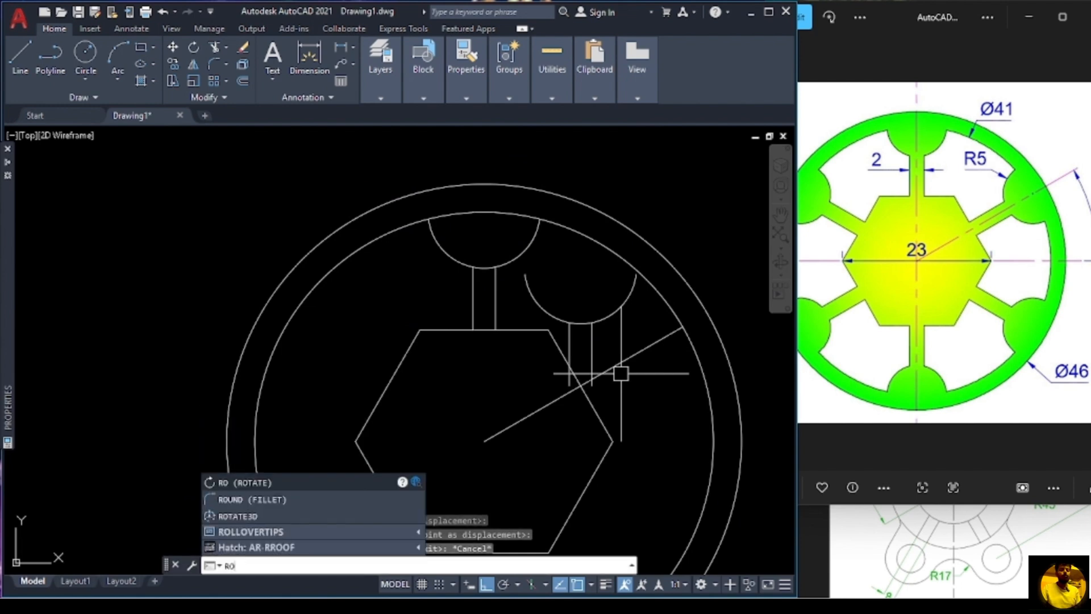
pyautogui.press('Return')
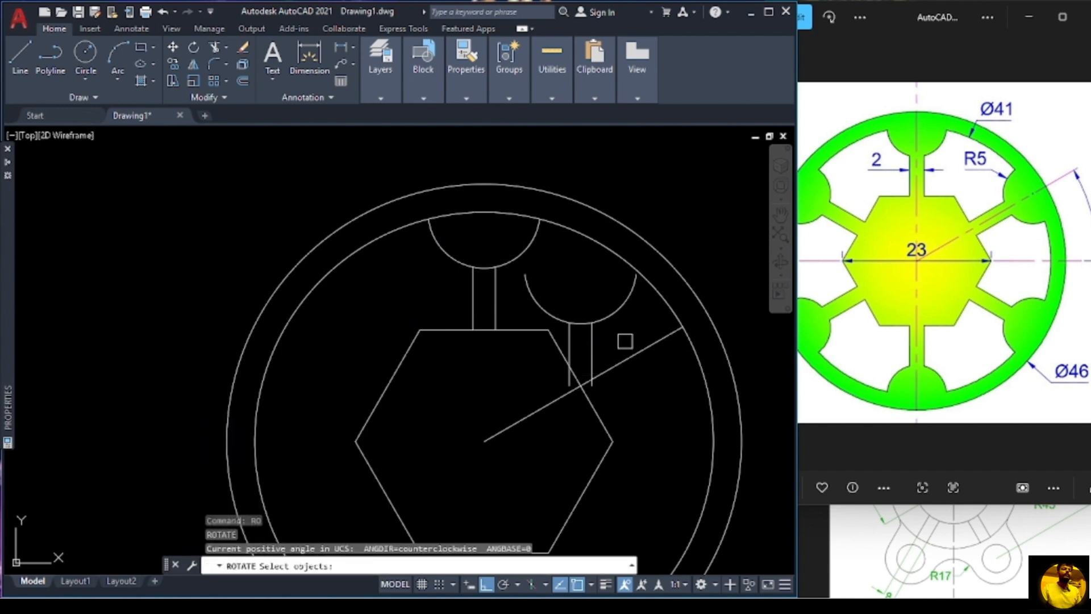
pyautogui.click(645, 306)
pyautogui.click(562, 335)
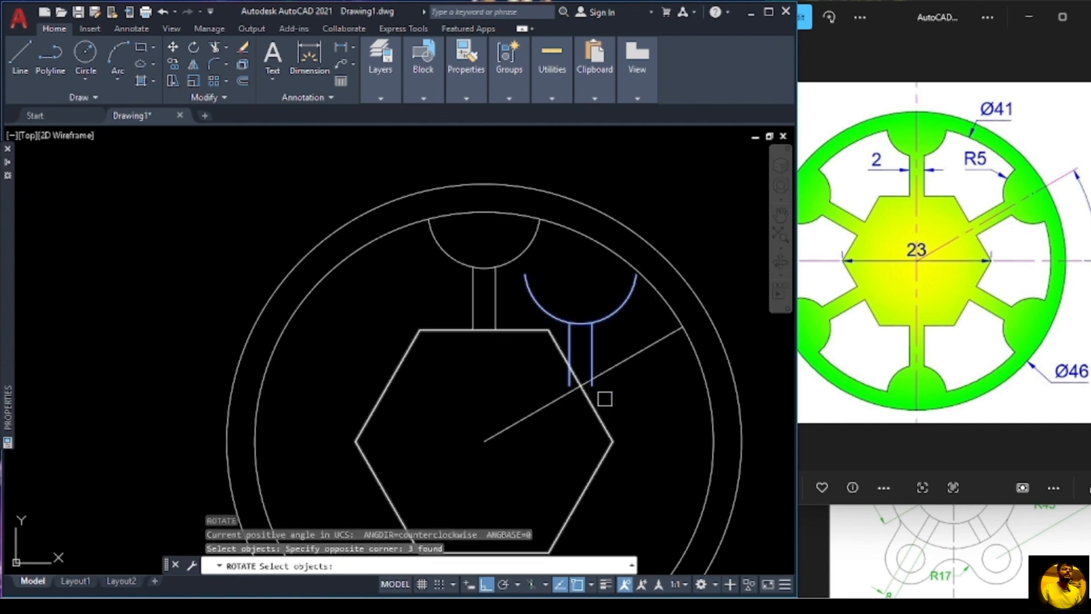
pyautogui.press('Return')
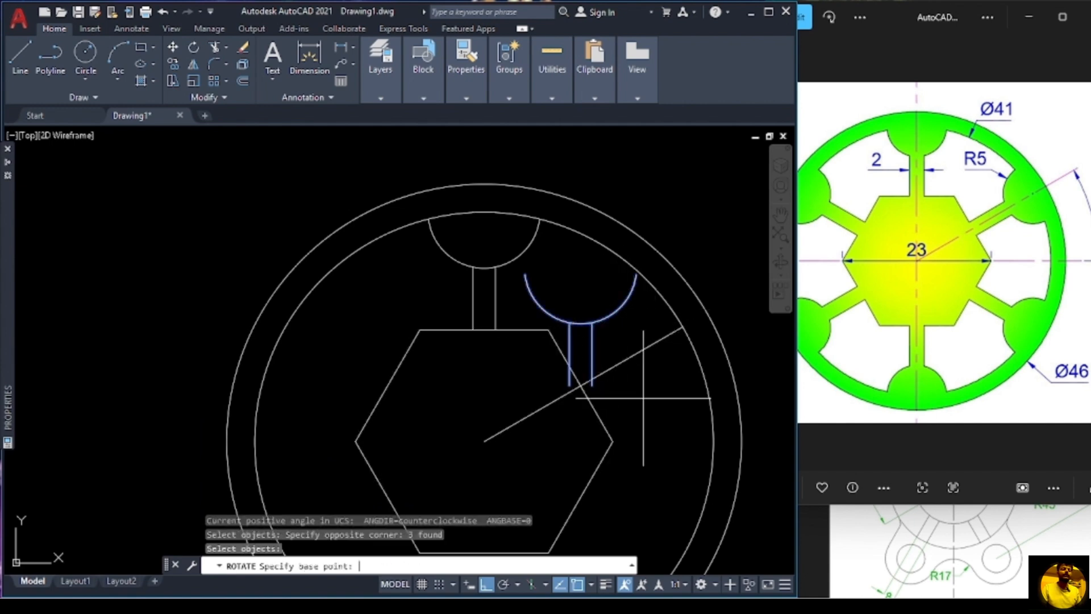
pyautogui.scroll(4, 597, 414)
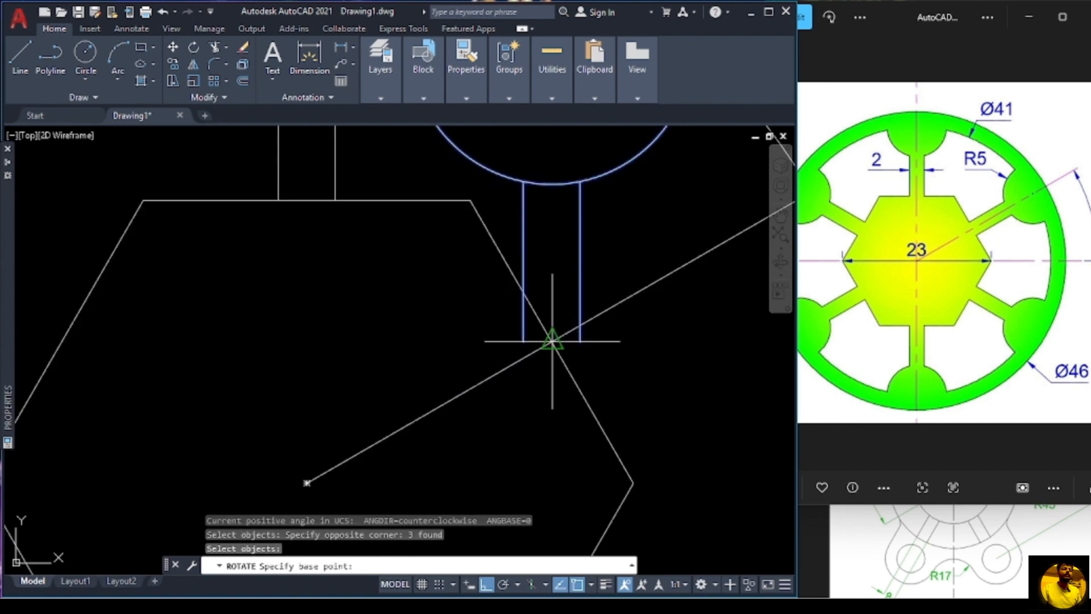
pyautogui.click(552, 341)
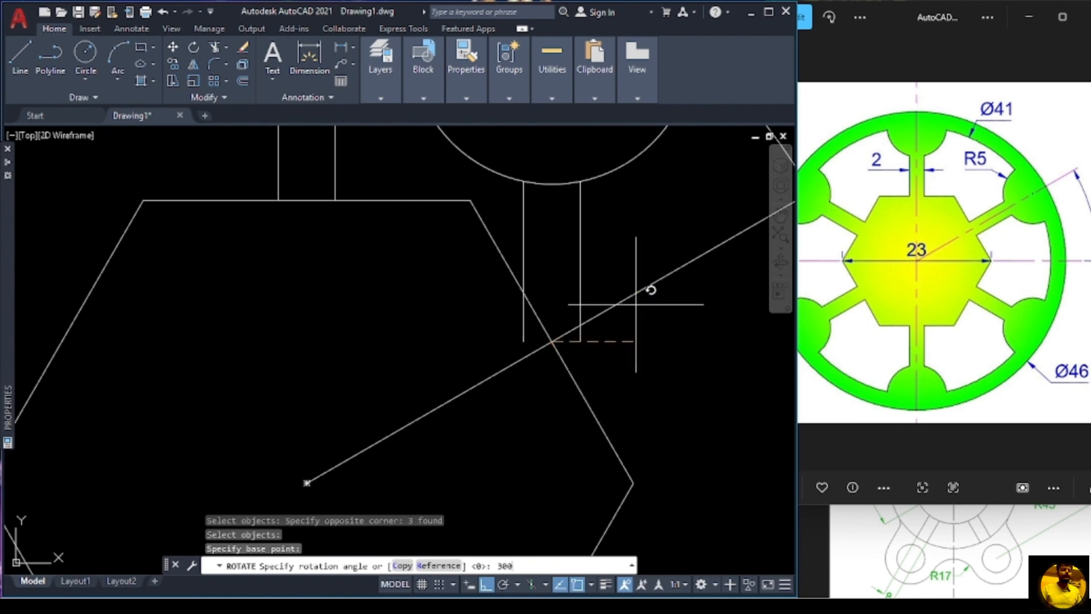
pyautogui.press('Return')
pyautogui.scroll(-4, 635, 304)
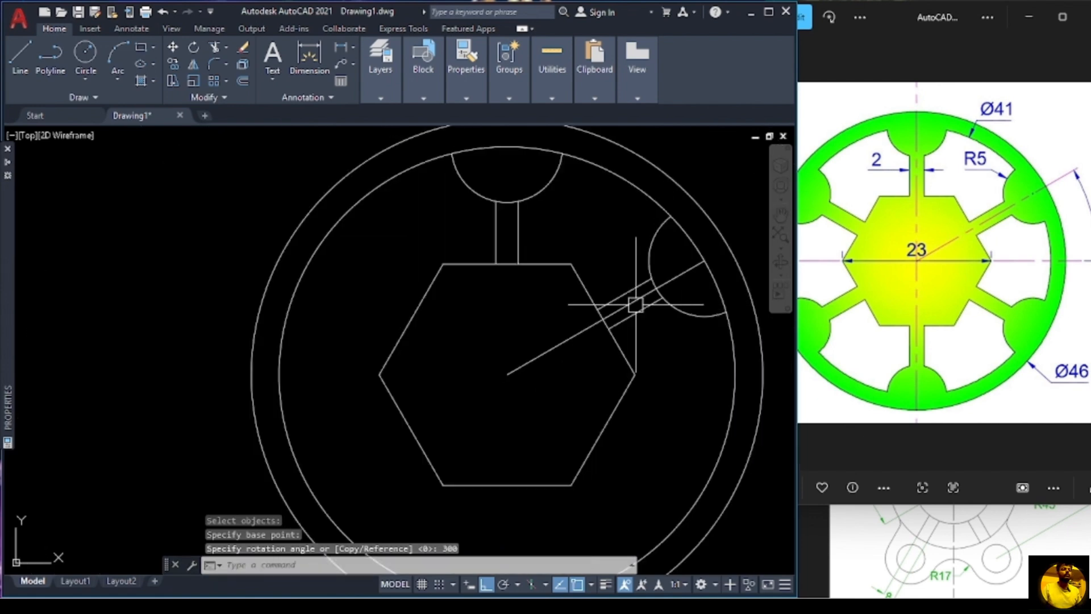
pyautogui.moveTo(705, 380)
pyautogui.mouseDown(button='middle')
pyautogui.moveTo(670, 379)
pyautogui.moveTo(644, 395)
pyautogui.mouseUp(button='middle')
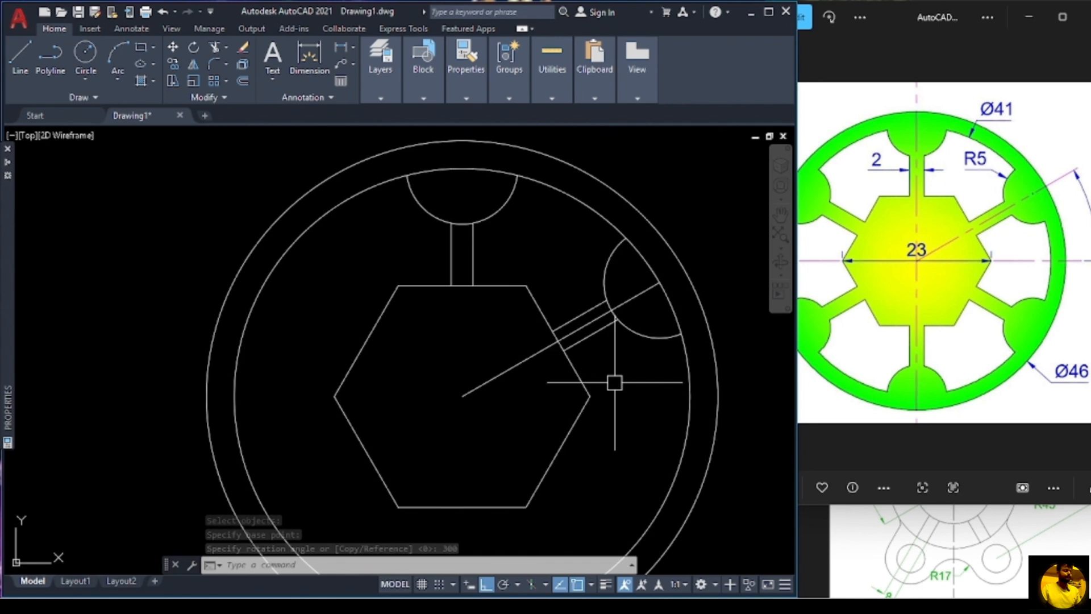
pyautogui.press('Escape')
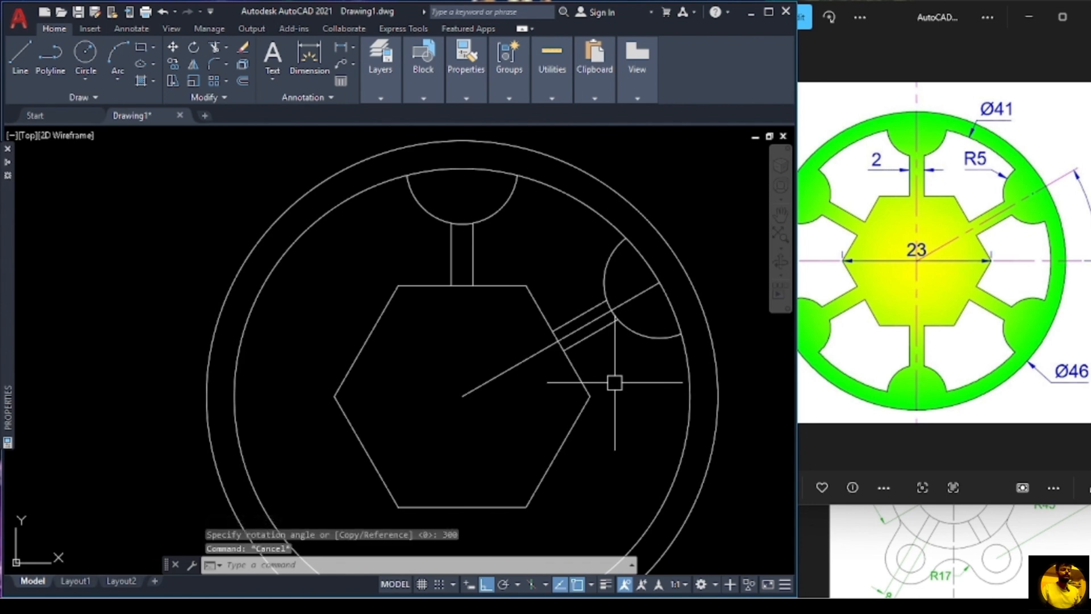
# Step: Trim away the whole 30-degree construction line inside the lobe, between the spoke edges and inside the hexagon
pyautogui.scroll(2, 615, 383)
pyautogui.scroll(-4, 614, 382)
pyautogui.scroll(2, 615, 382)
pyautogui.moveTo(621, 380); pyautogui.dragTo(614, 395, button='middle')
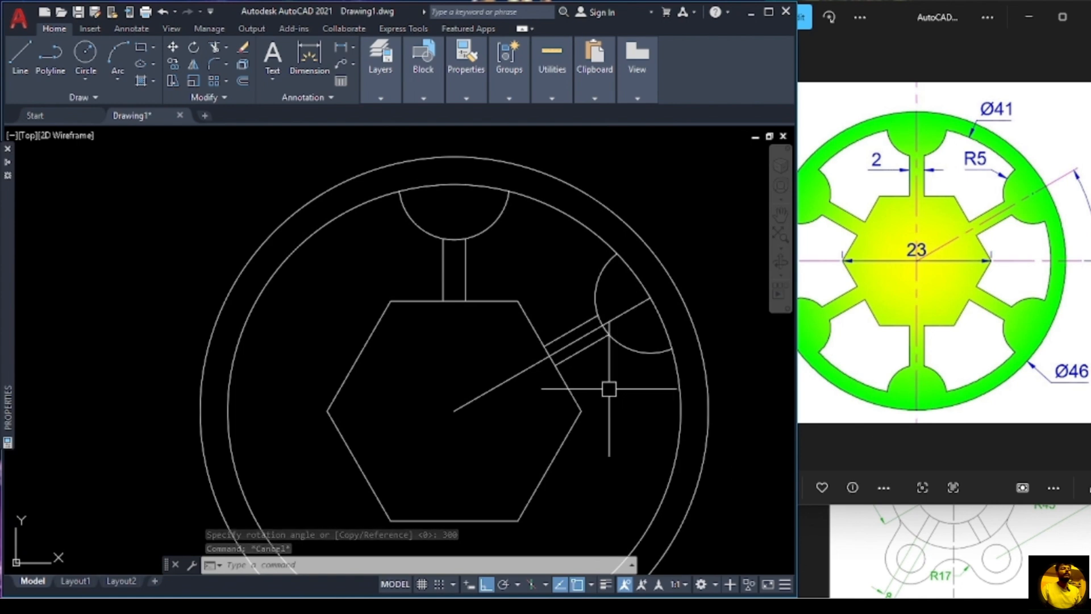
pyautogui.write('T')
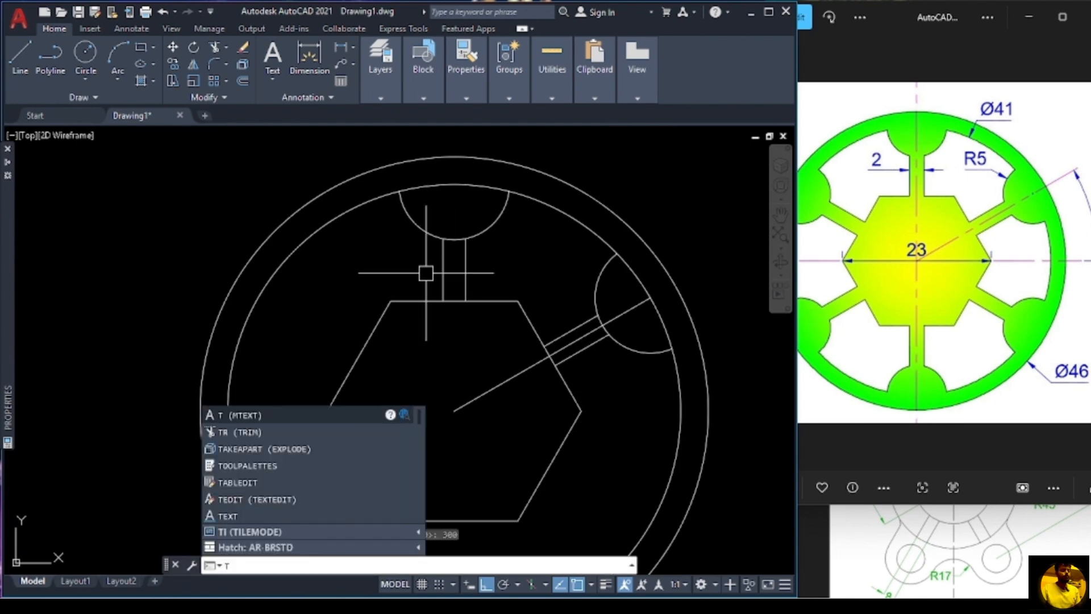
pyautogui.write('R')
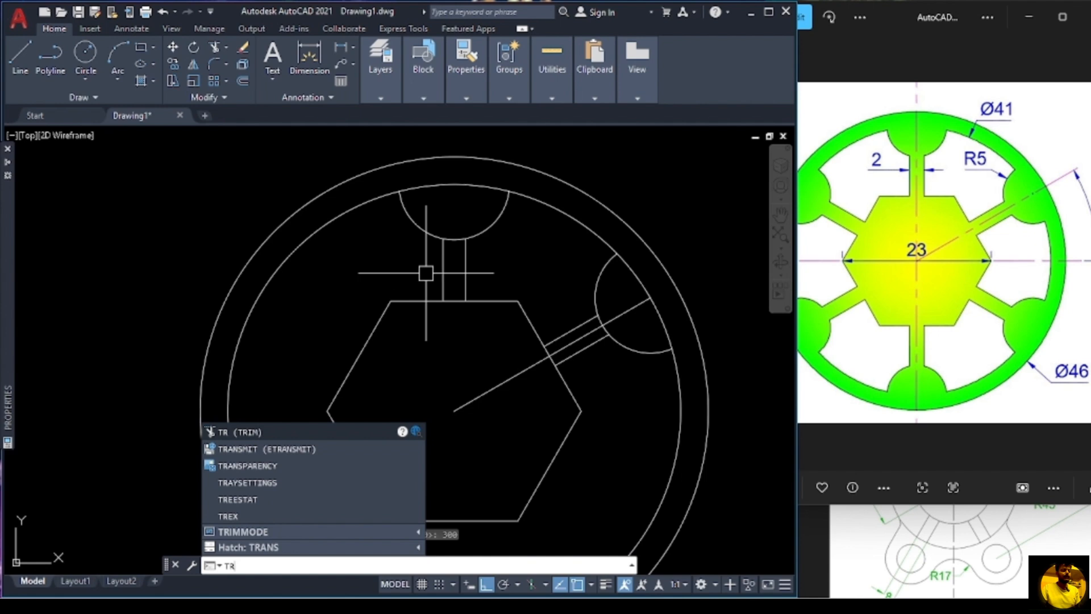
pyautogui.press('Return')
pyautogui.scroll(2, 547, 262)
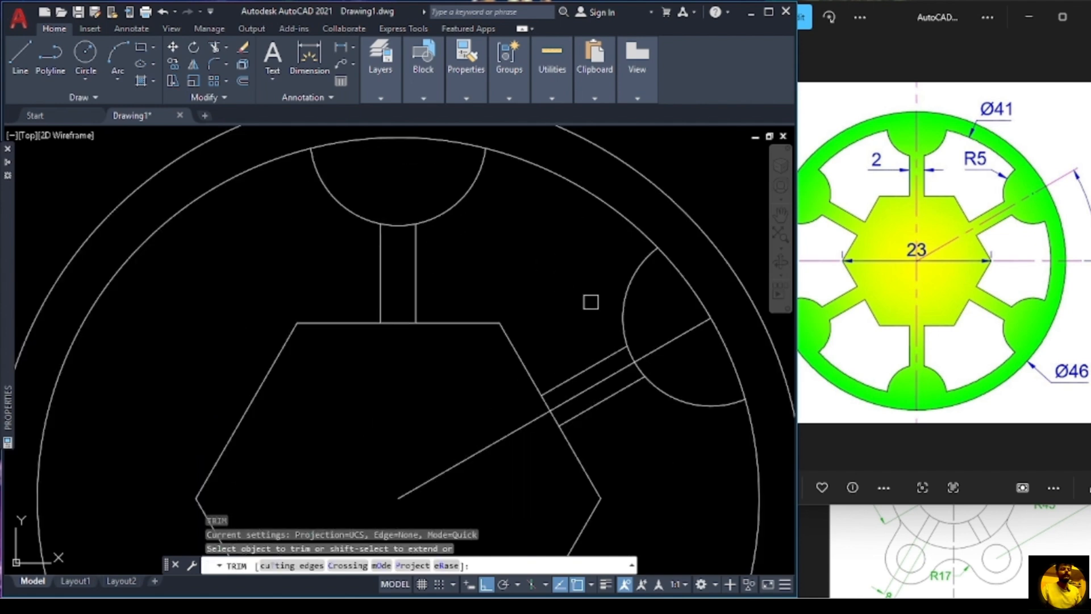
pyautogui.click(651, 372)
pyautogui.scroll(2, 648, 378)
pyautogui.click(604, 372)
pyautogui.click(448, 449)
pyautogui.scroll(-3, 448, 449)
pyautogui.press('Escape')
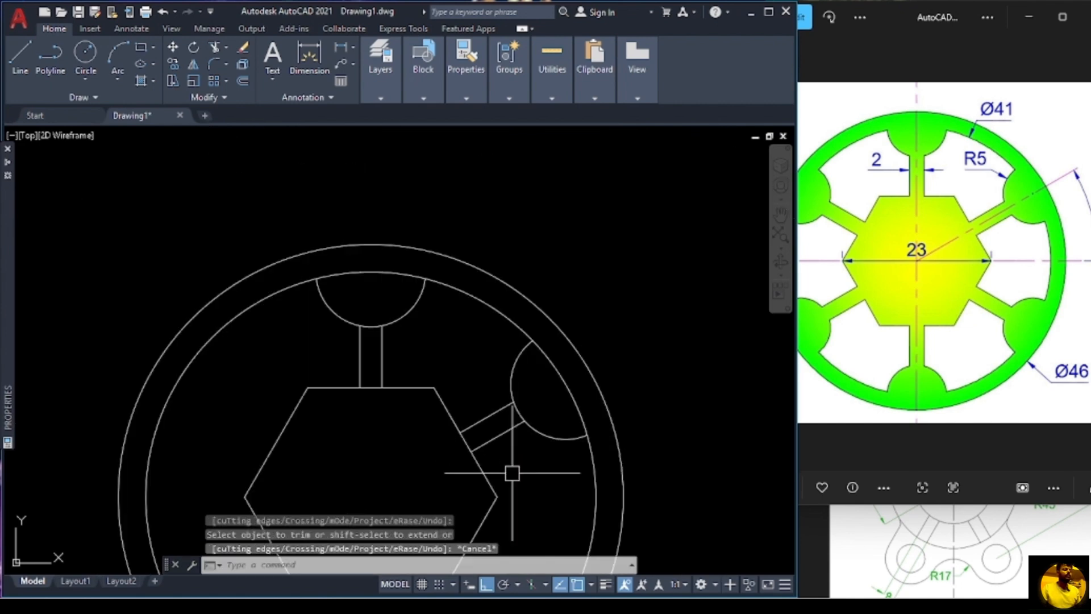
# Step: Mirror the upper-right lobe and spoke across the vertical axis through the hexagon's centre, keeping the source objects
pyautogui.scroll(-2, 512, 473)
pyautogui.moveTo(639, 384); pyautogui.dragTo(659, 261, button='middle')
pyautogui.scroll(2, 653, 302)
pyautogui.scroll(-2, 654, 301)
pyautogui.moveTo(656, 312); pyautogui.dragTo(668, 293, button='middle')
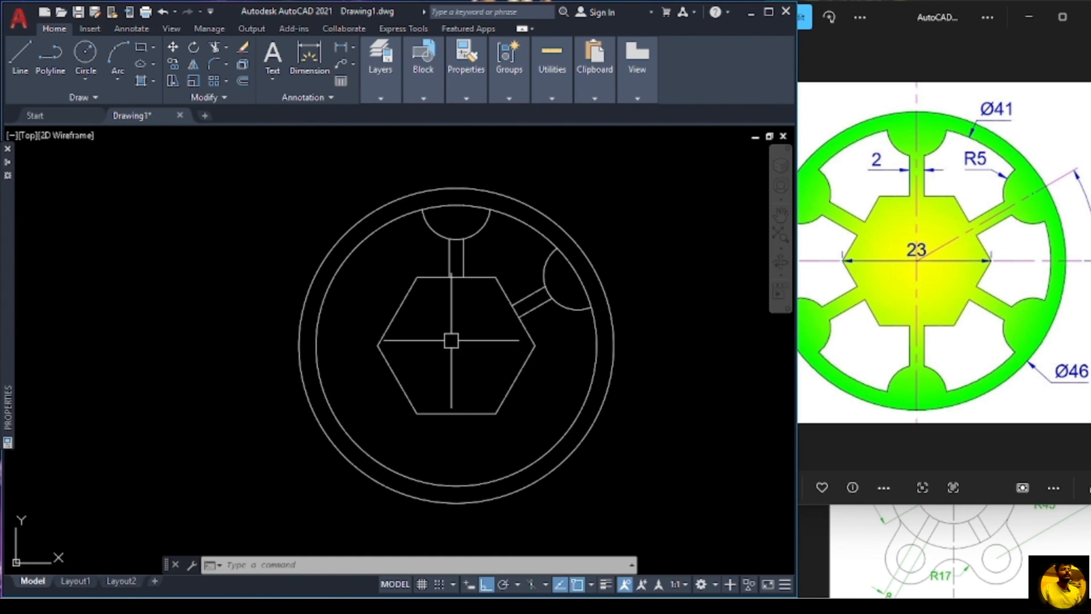
pyautogui.write('mi')
pyautogui.press('Return')
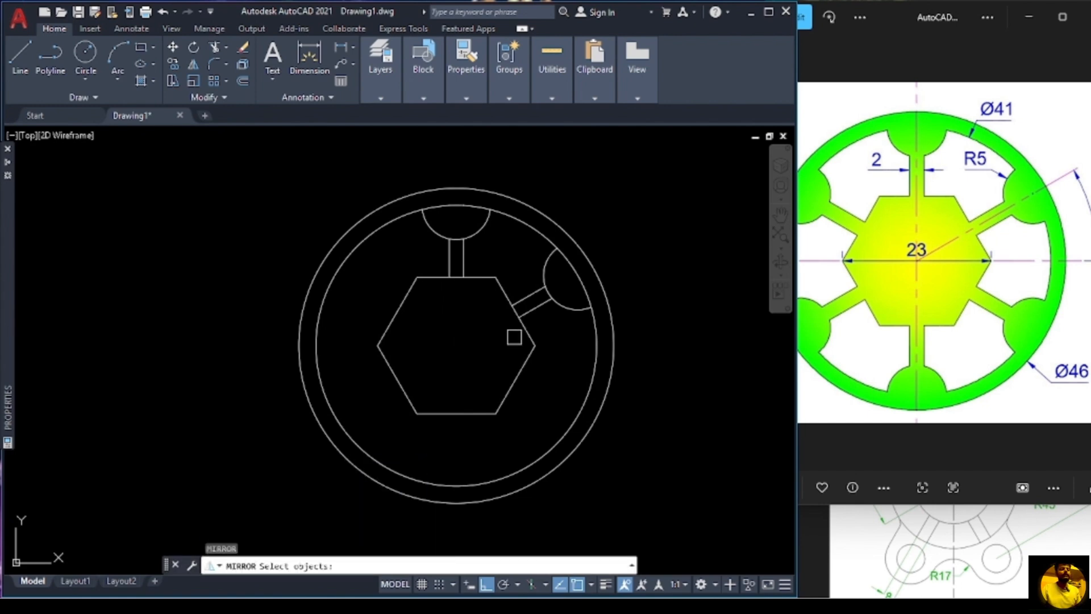
pyautogui.click(571, 330)
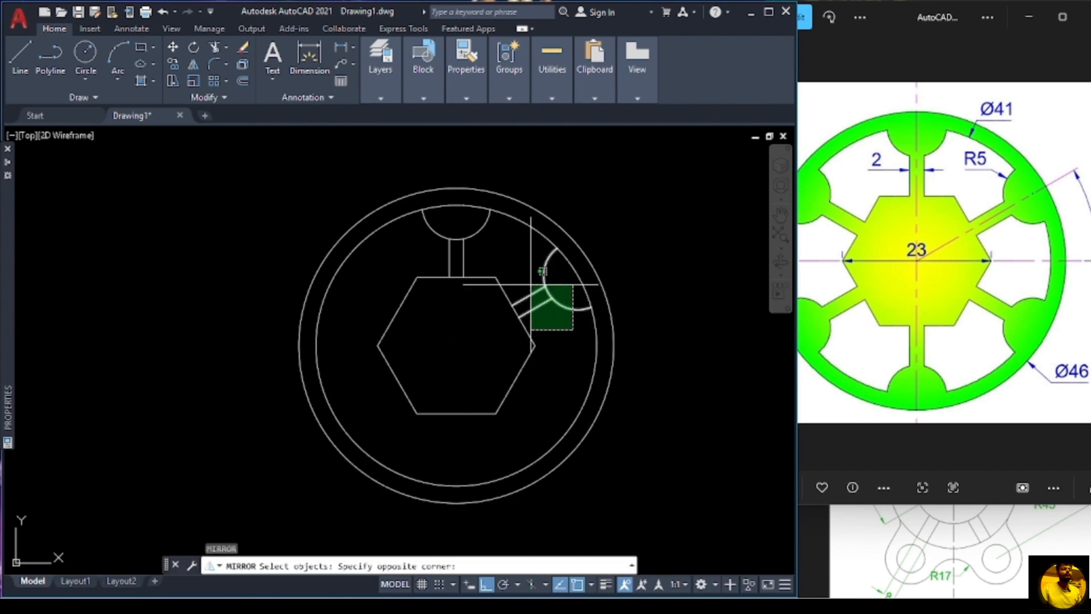
pyautogui.click(530, 282)
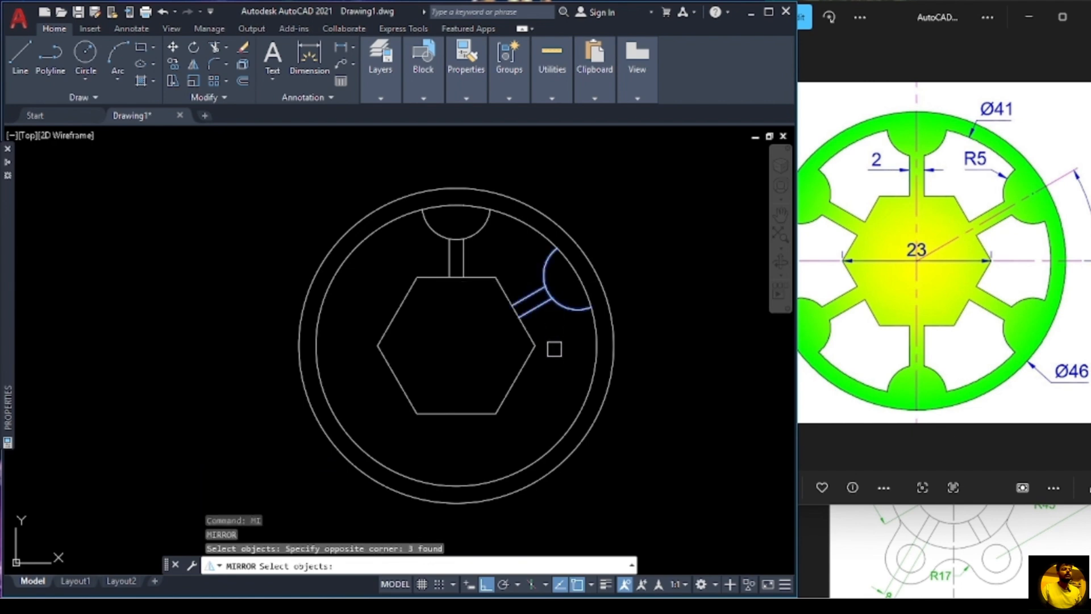
pyautogui.press('Return')
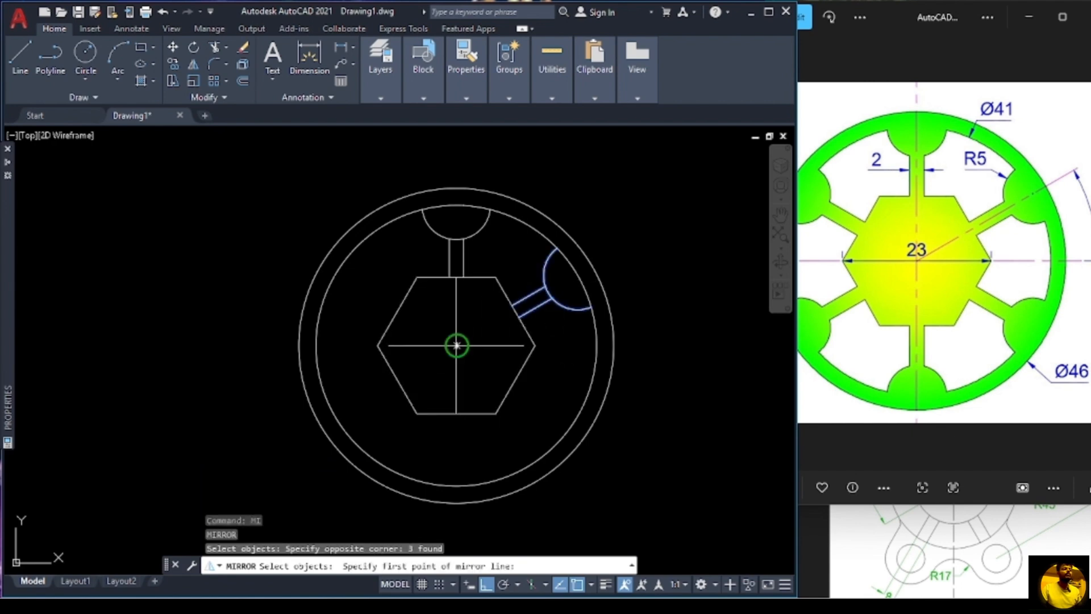
pyautogui.click(458, 345)
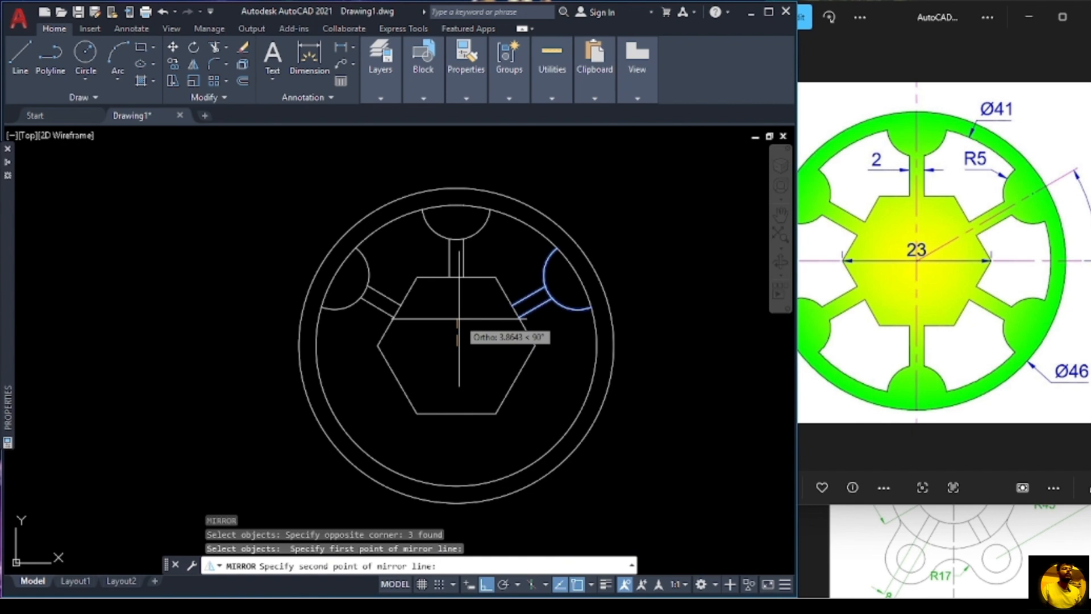
pyautogui.click(458, 324)
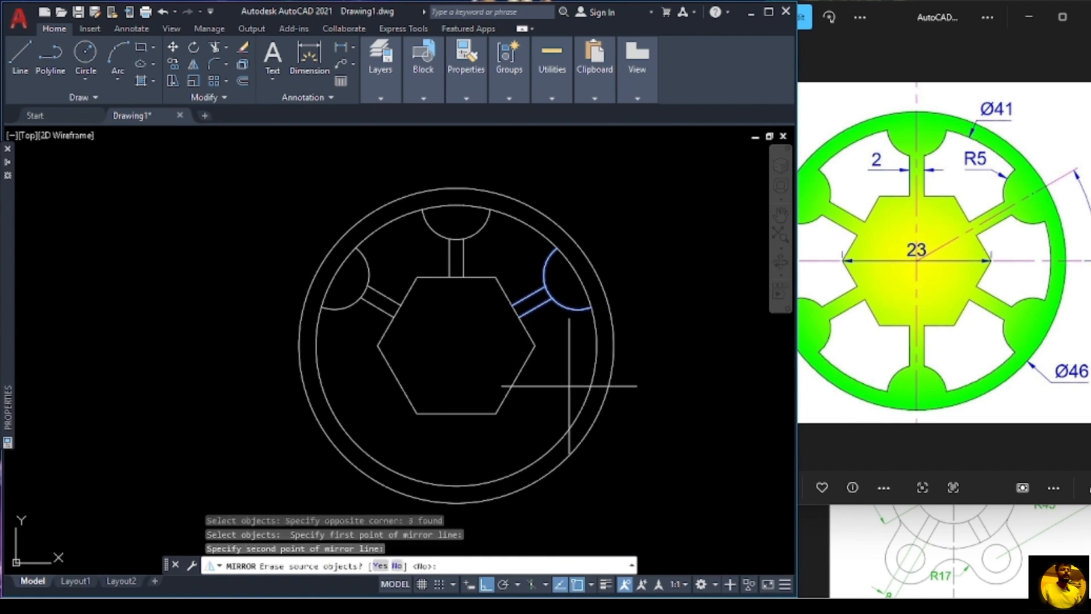
pyautogui.press('Return')
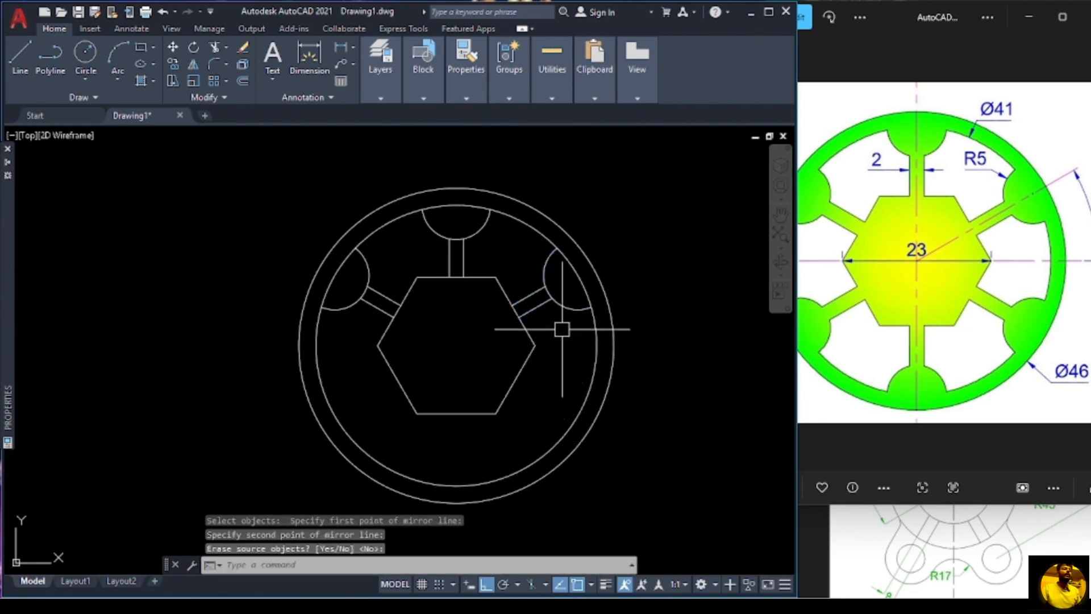
# Step: Mirror the three upper lobes and spokes across the horizontal axis through the hexagon's centre, keeping the source objects
pyautogui.write('m')
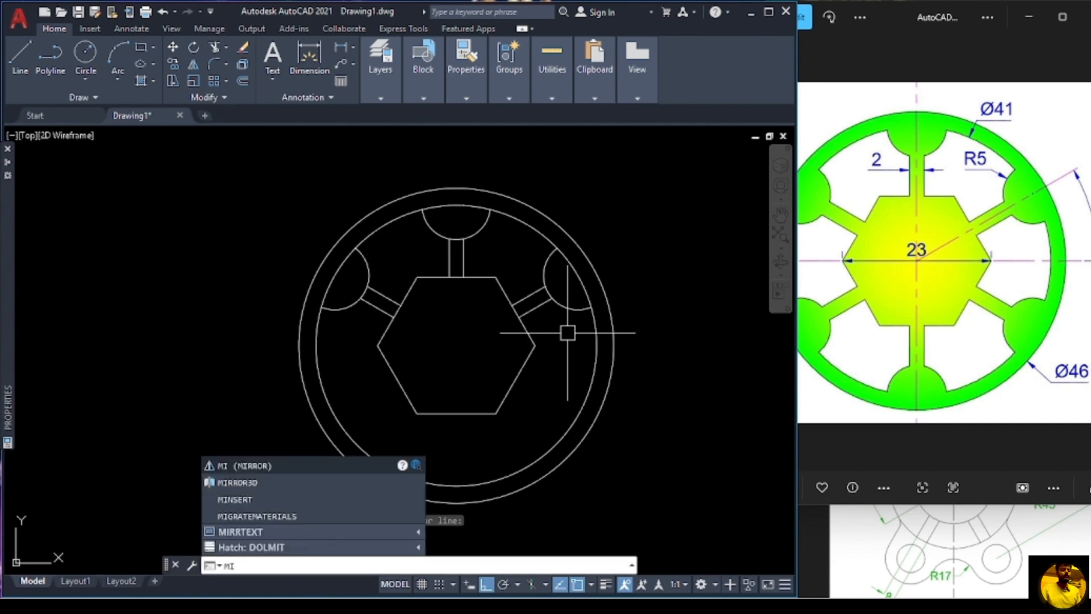
pyautogui.press('Return')
pyautogui.click(569, 330)
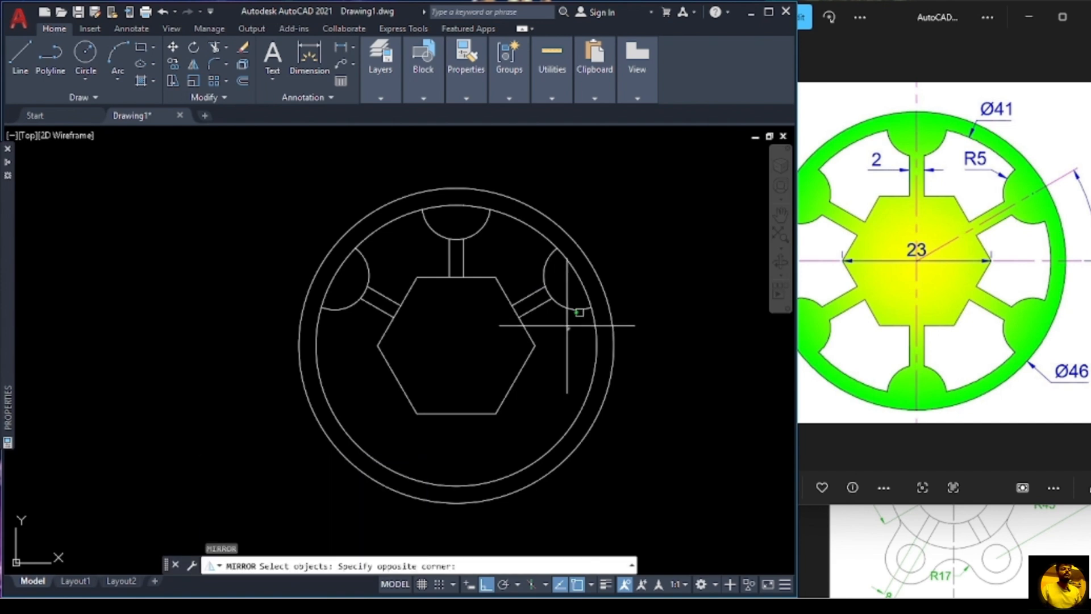
pyautogui.click(508, 249)
pyautogui.click(479, 225)
pyautogui.click(426, 250)
pyautogui.click(392, 253)
pyautogui.click(348, 305)
pyautogui.press('Return')
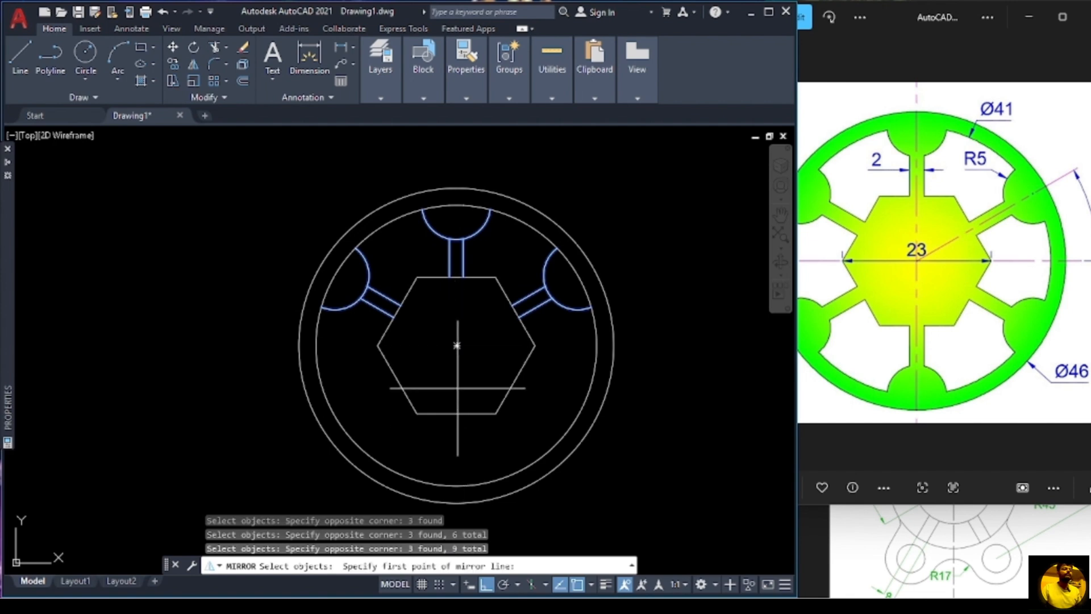
pyautogui.click(457, 345)
pyautogui.click(512, 350)
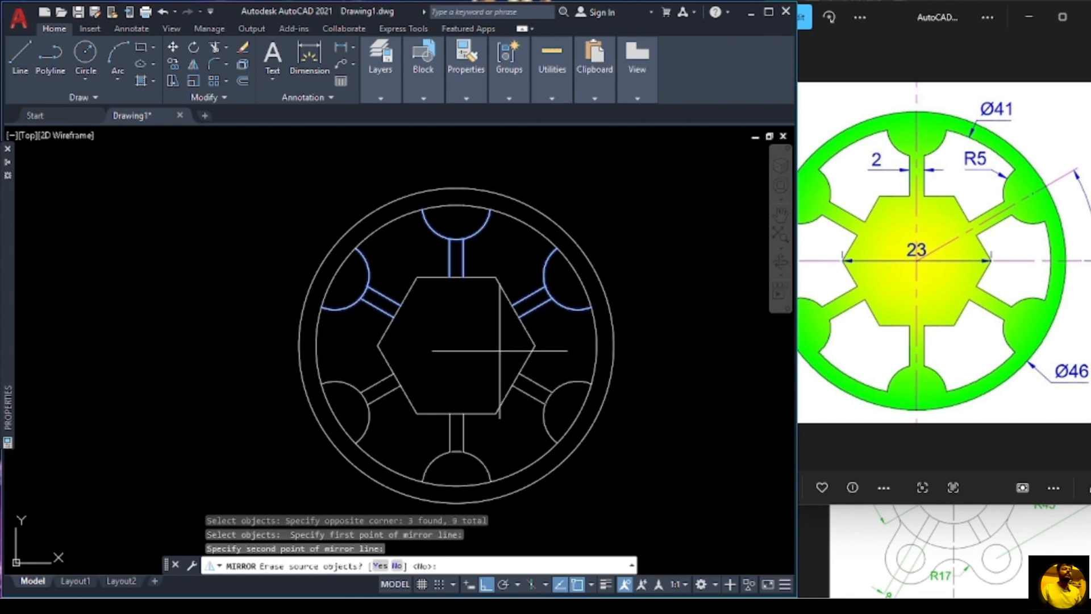
pyautogui.scroll(-2, 538, 440)
pyautogui.scroll(2, 538, 441)
pyautogui.moveTo(635, 499); pyautogui.dragTo(637, 441, button='middle')
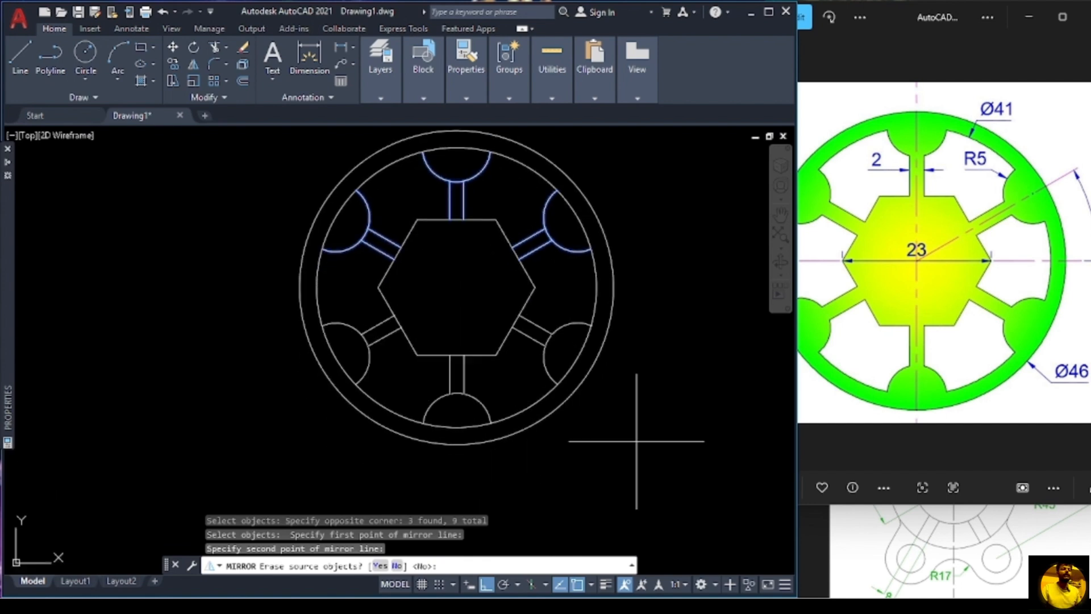
pyautogui.press('Return')
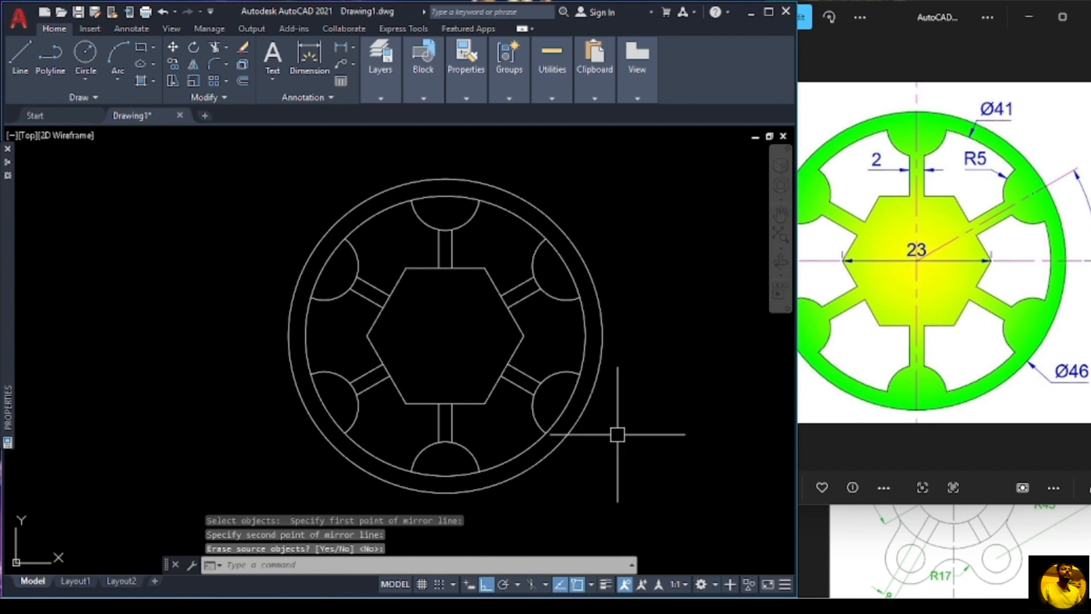
# Step: Trim the inner ring circle where it crosses each of the six lobes, opening the lobes to the rim
pyautogui.write('tr')
pyautogui.press('Return')
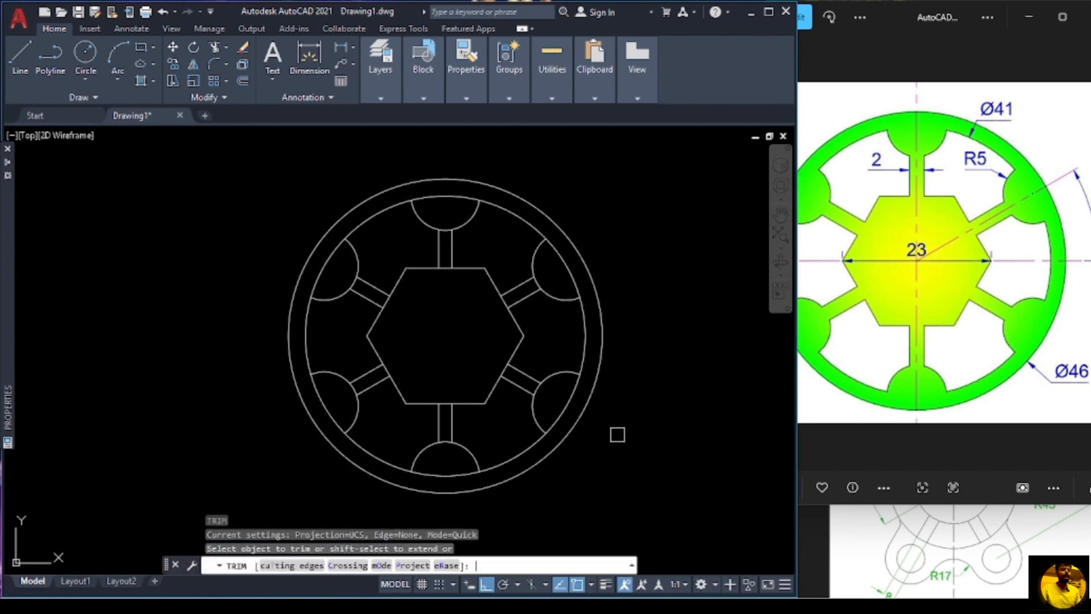
pyautogui.click(565, 408)
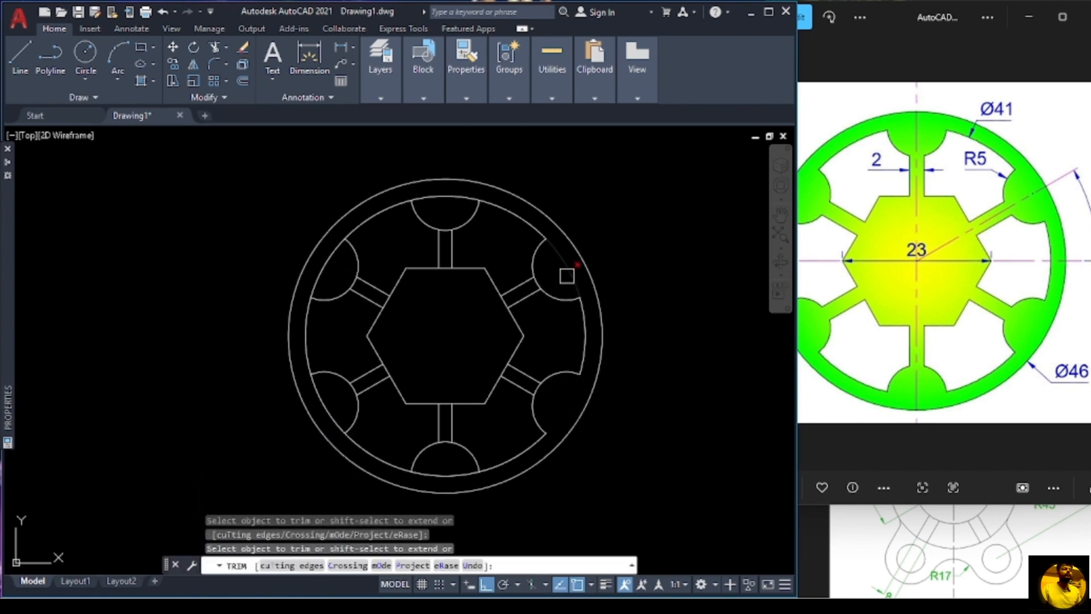
pyautogui.click(462, 200)
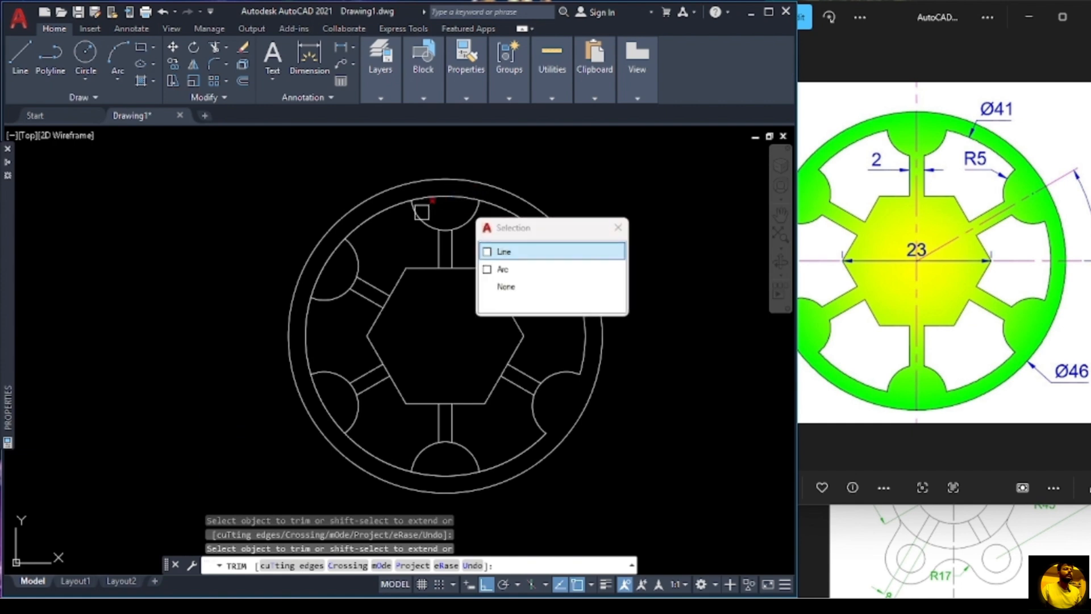
pyautogui.click(502, 270)
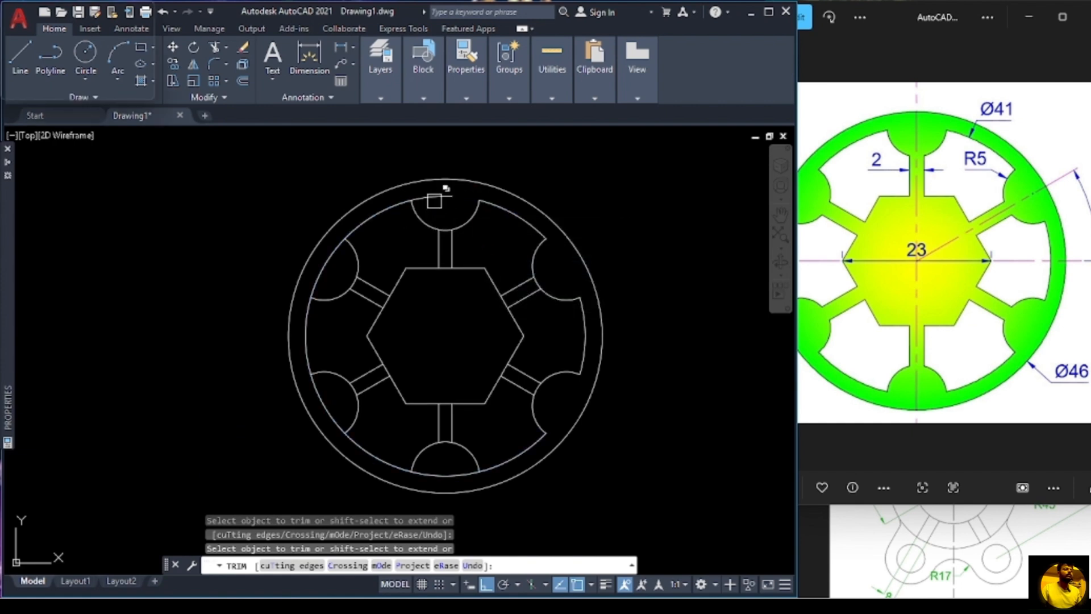
pyautogui.click(452, 227)
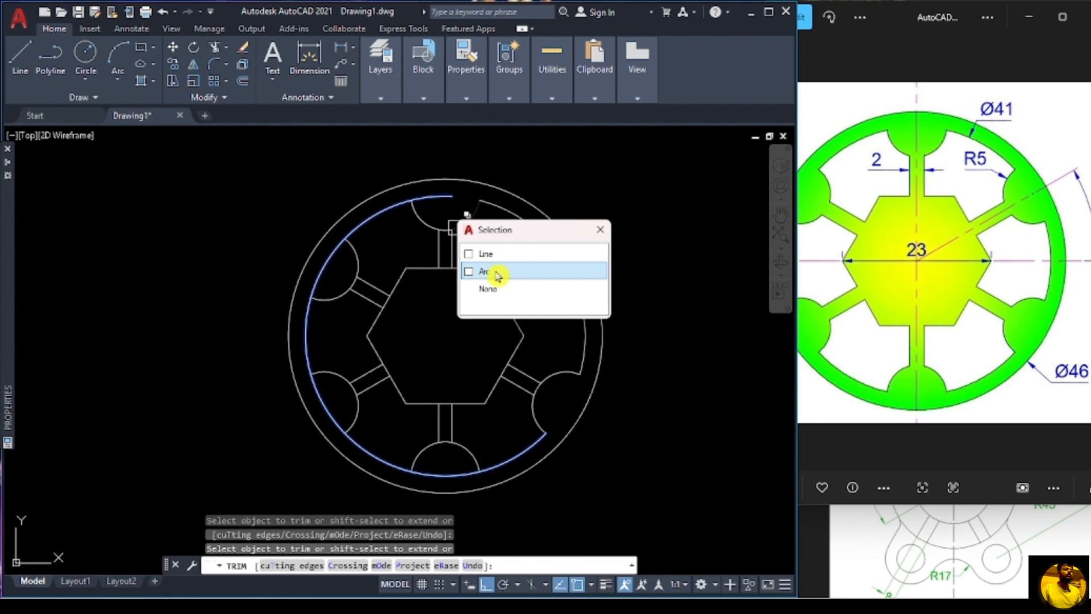
pyautogui.click(494, 272)
pyautogui.click(447, 198)
pyautogui.click(513, 270)
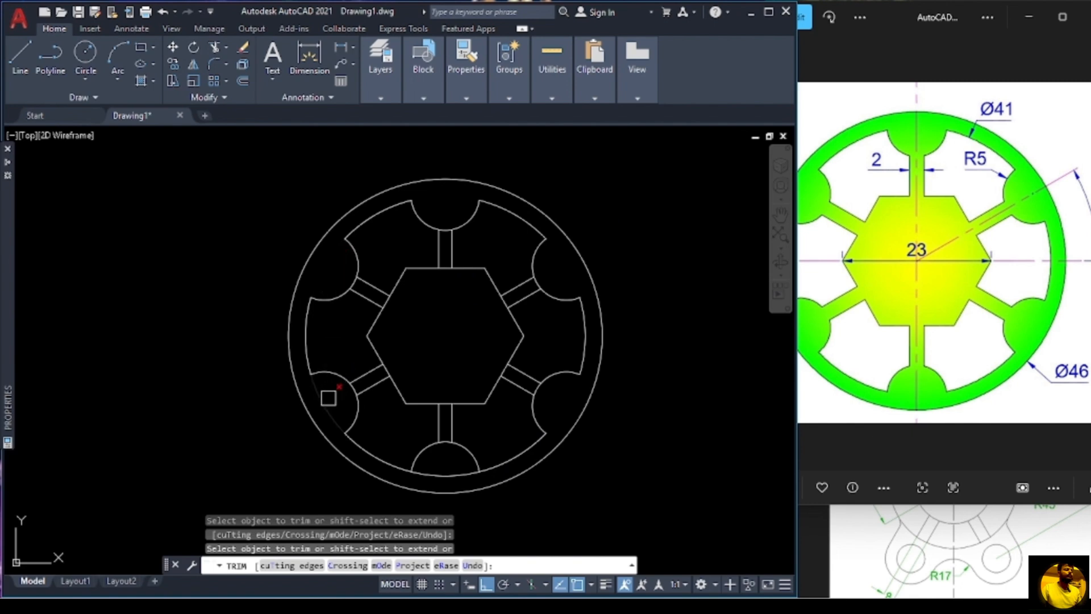
pyautogui.click(471, 474)
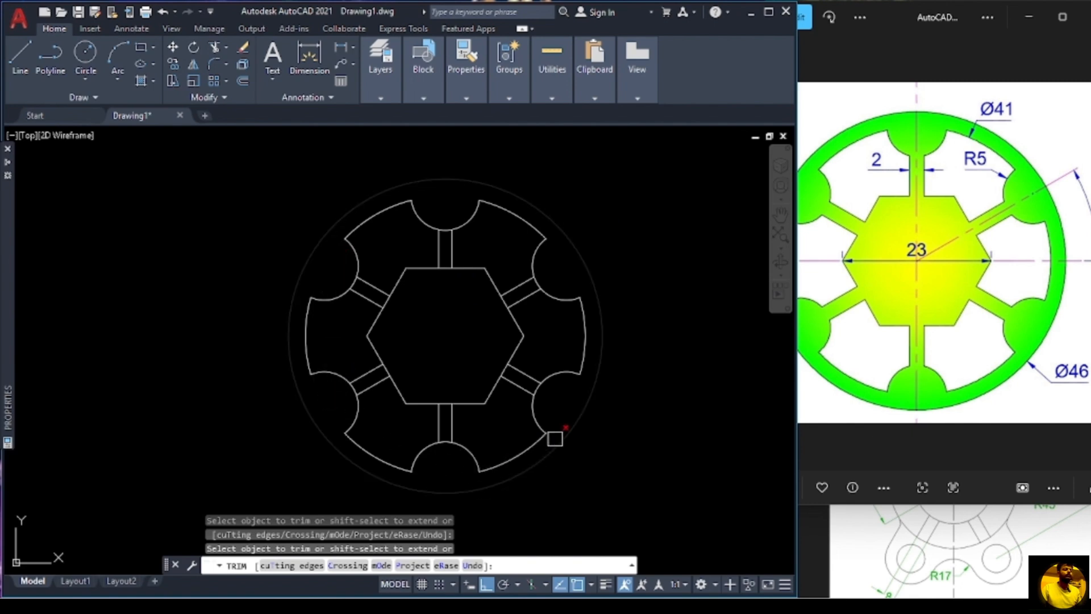
pyautogui.moveTo(670, 370)
pyautogui.mouseDown(button='middle')
pyautogui.moveTo(613, 342)
pyautogui.moveTo(575, 380)
pyautogui.mouseUp(button='middle')
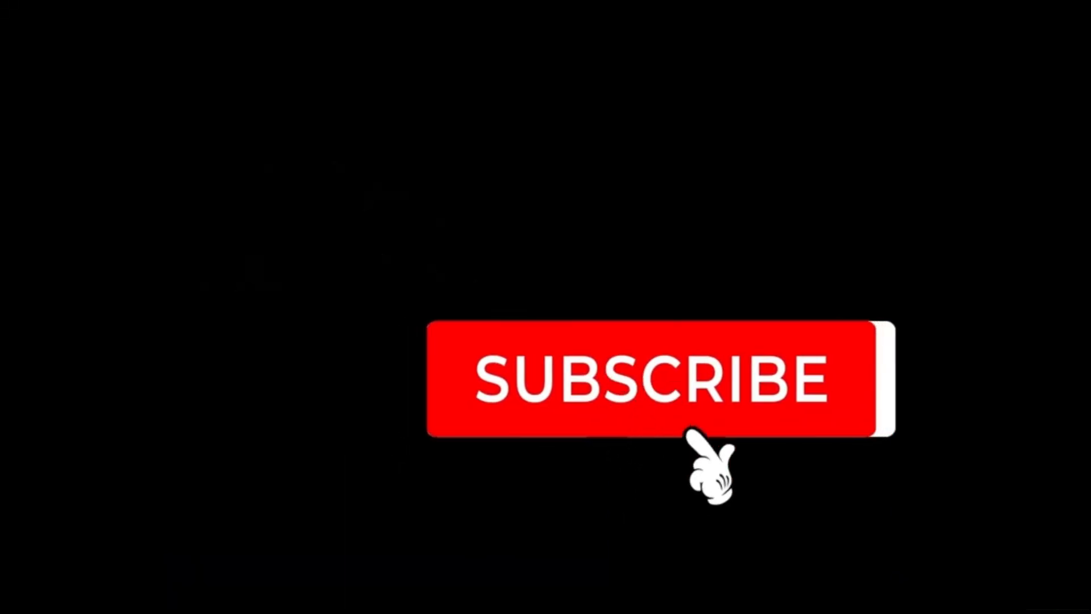